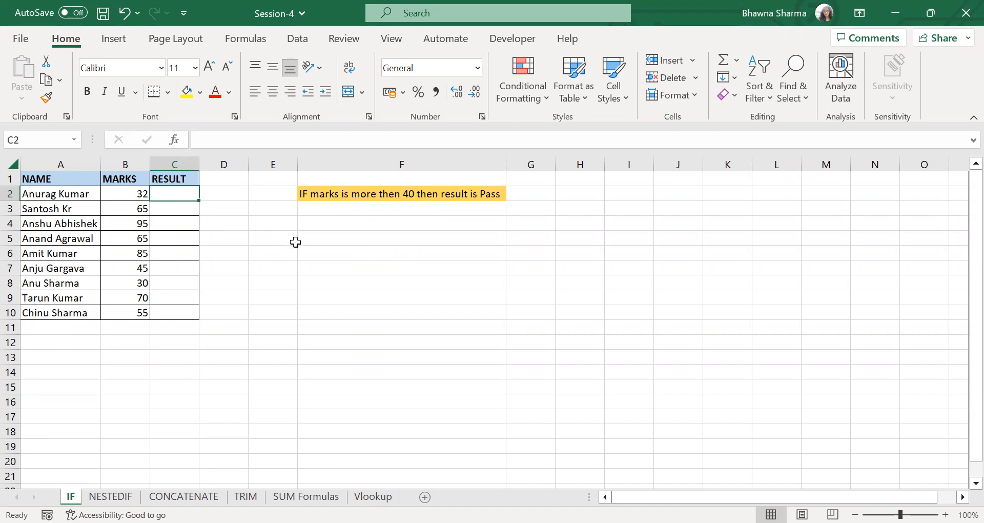
- Enter =IF(B2>40,"Pass","Fail") in C2 and fill the formula down the RESULT column to C10
type("=")
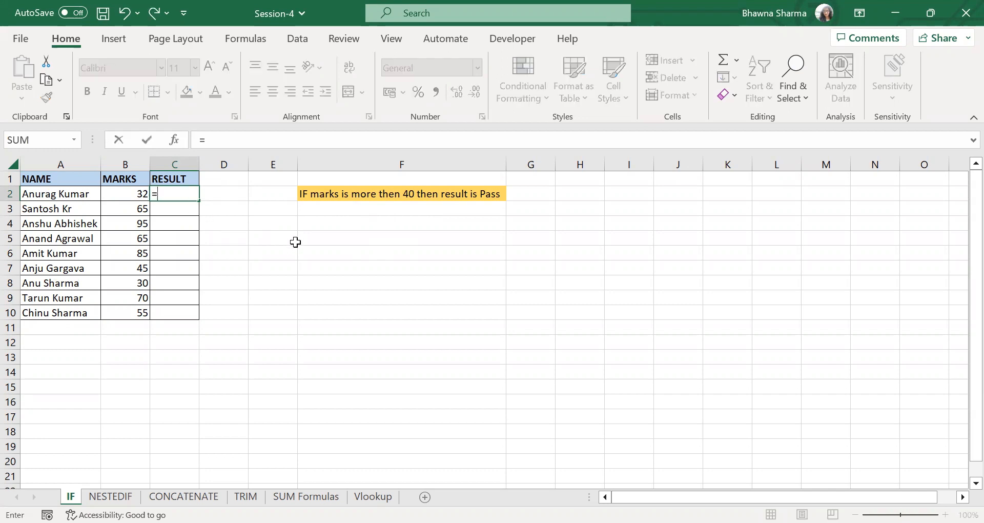
type("IF(")
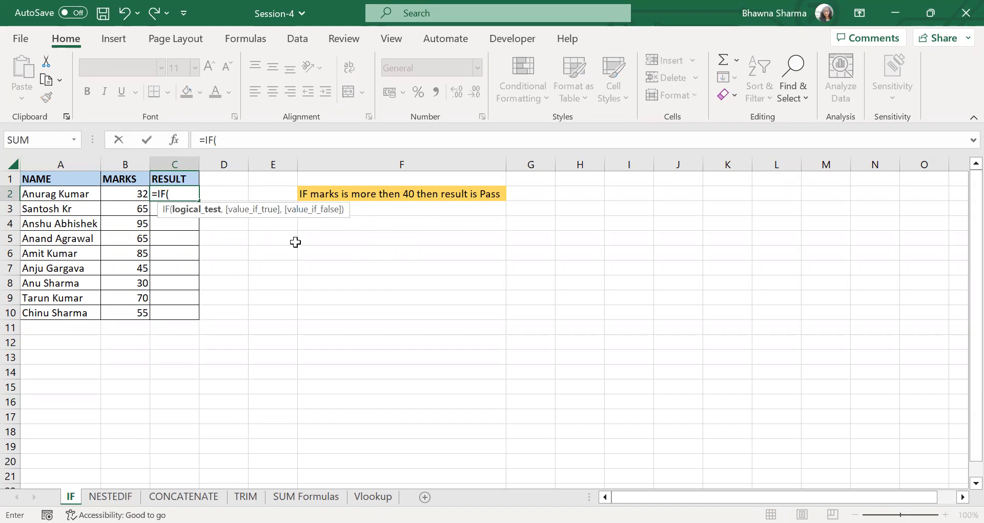
left_click(128, 196)
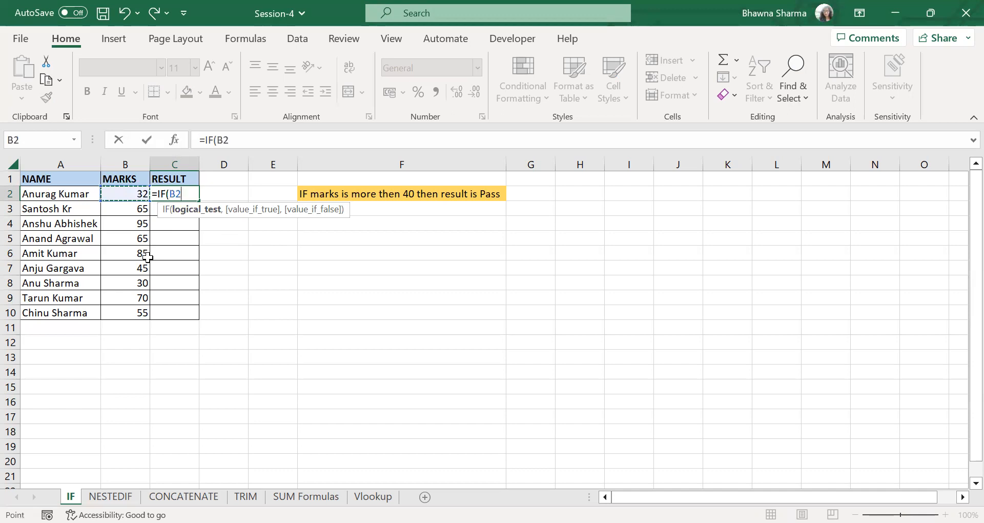
type(">40")
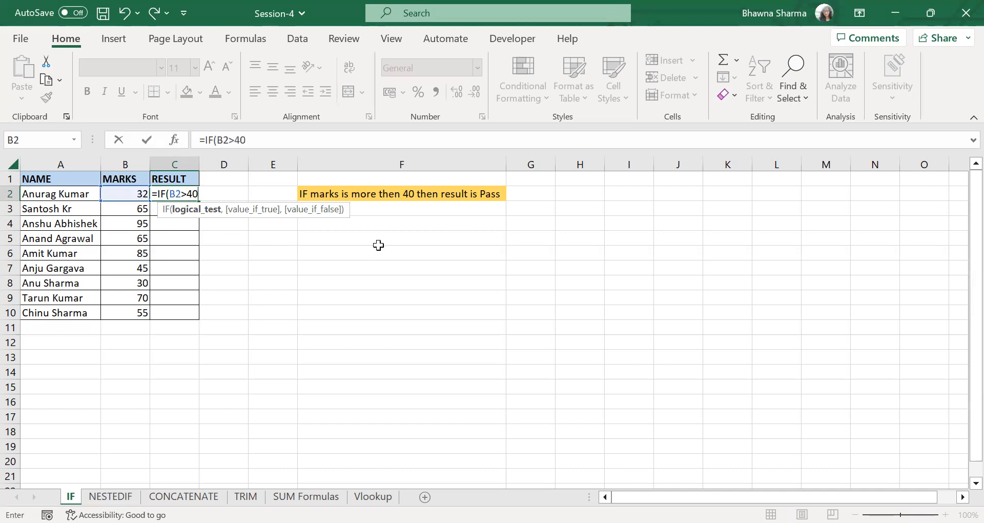
type(",\"P")
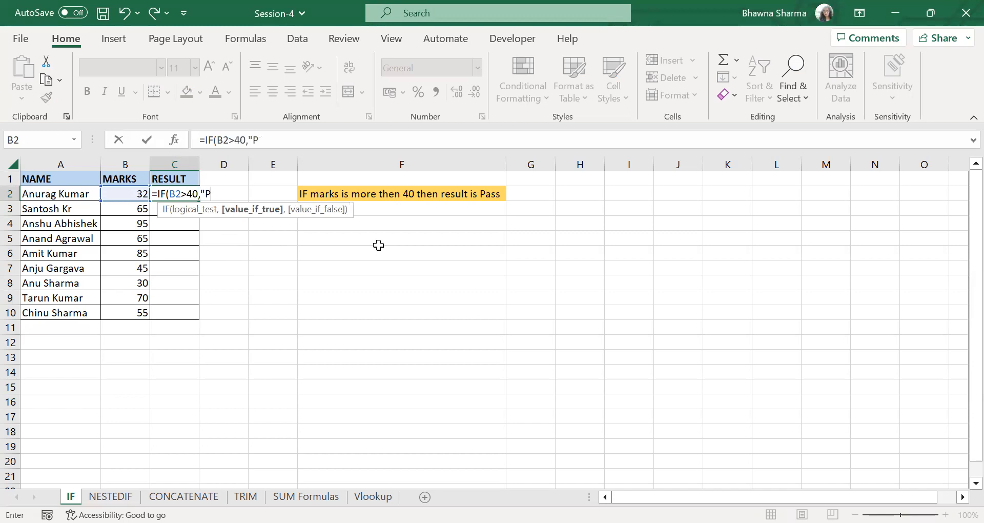
type("ass\",")
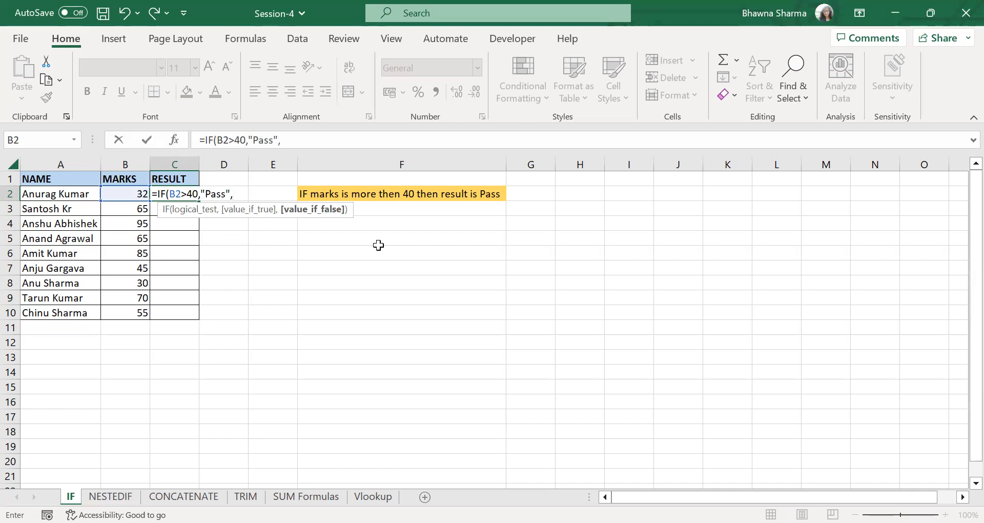
type("Fail\"")
left_click(232, 194)
type("\"")
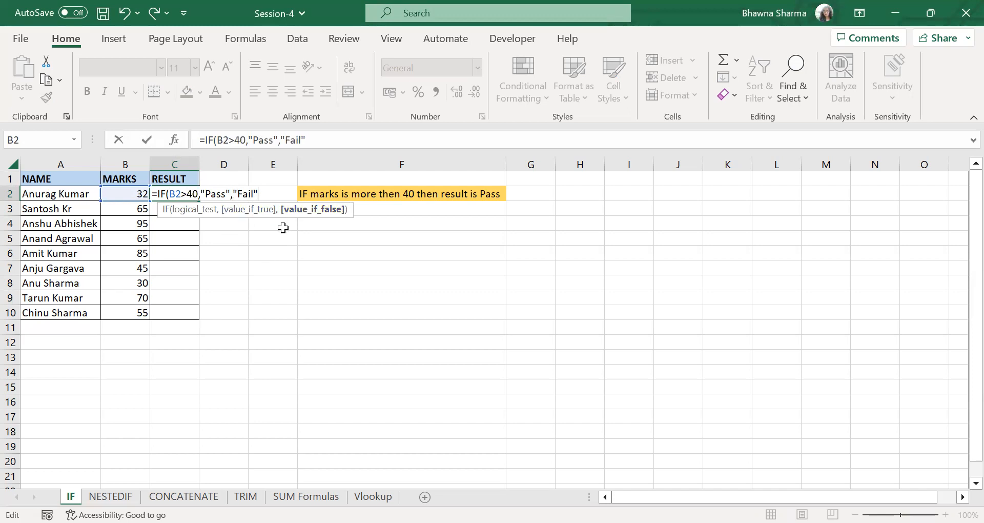
type(")")
key("Return")
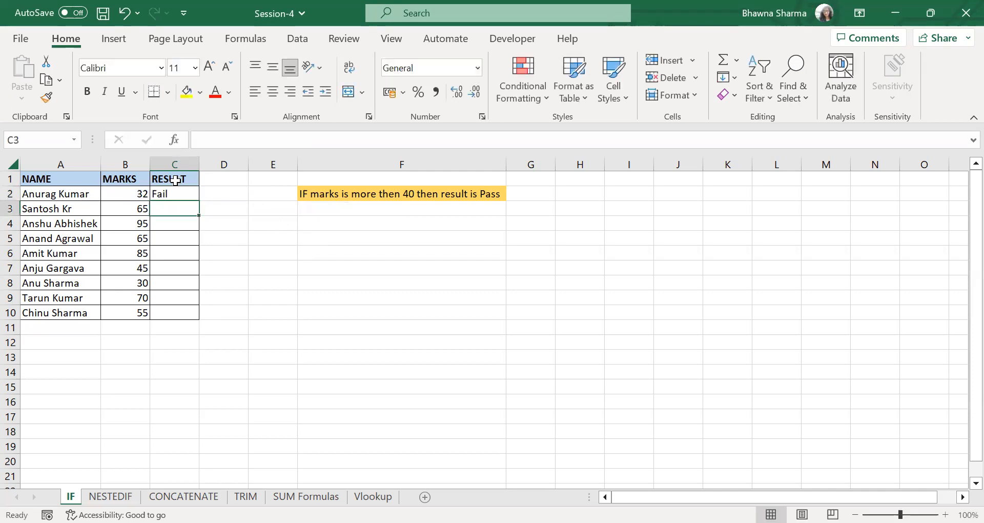
left_click(186, 194)
double_click(199, 201)
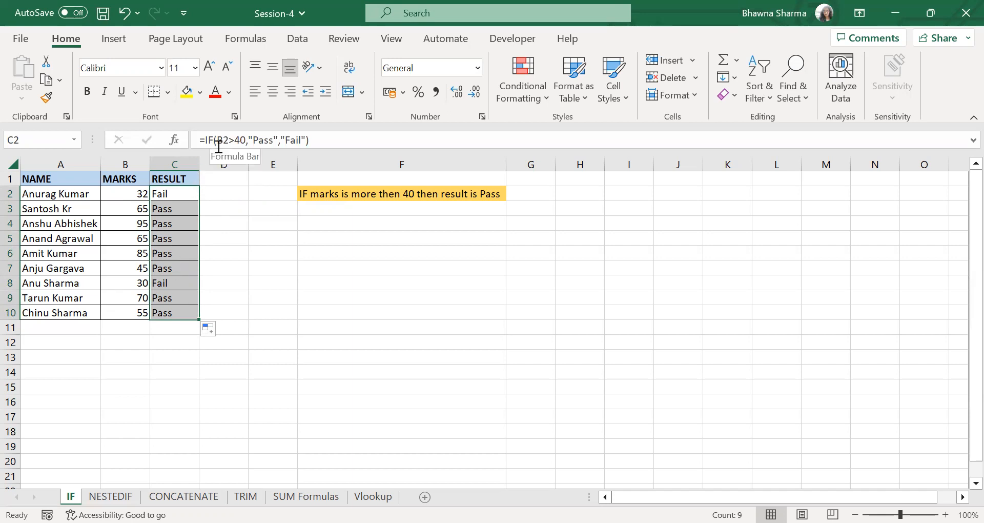
- On the NESTEDIF sheet, begin an IF formula in C2 that returns "Distinction" when B2>85
left_click(123, 497)
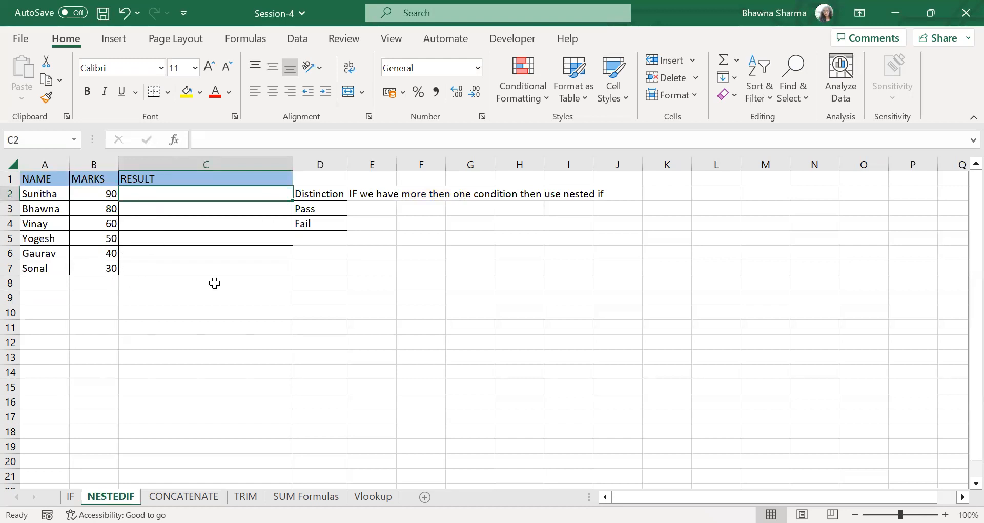
type("=")
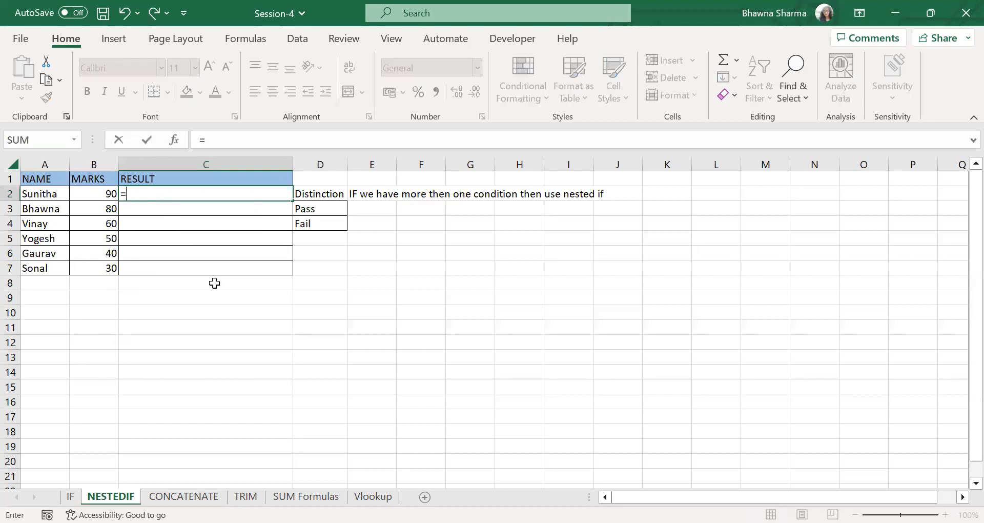
type("IF(")
left_click(84, 193)
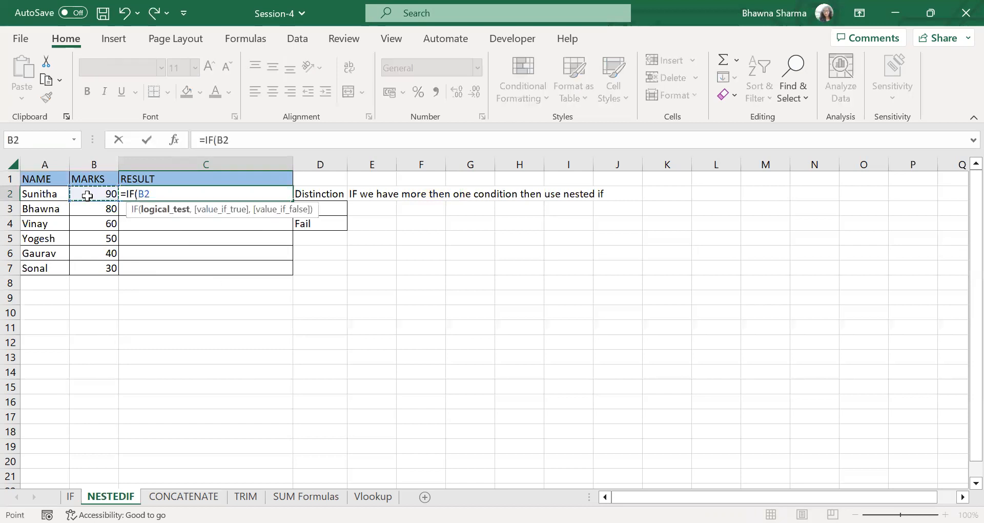
type(">85")
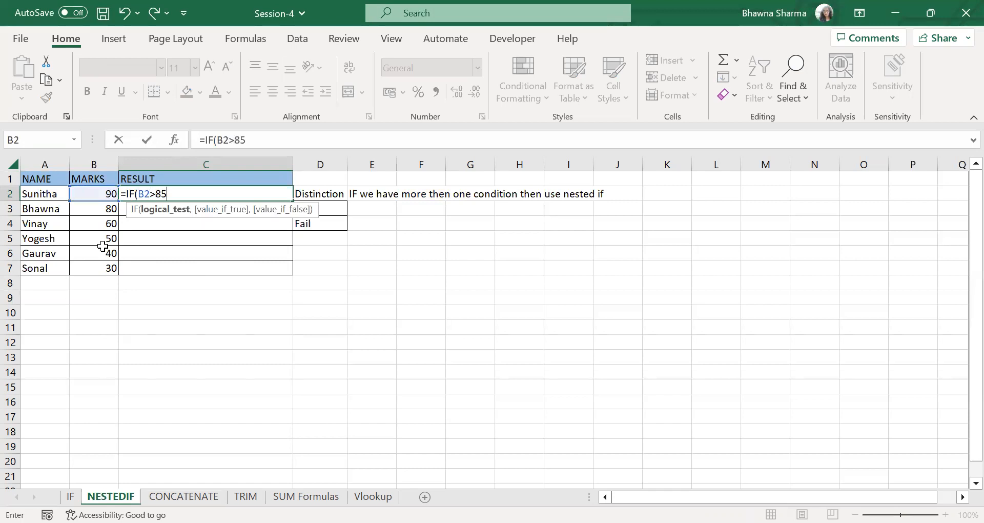
type(",")
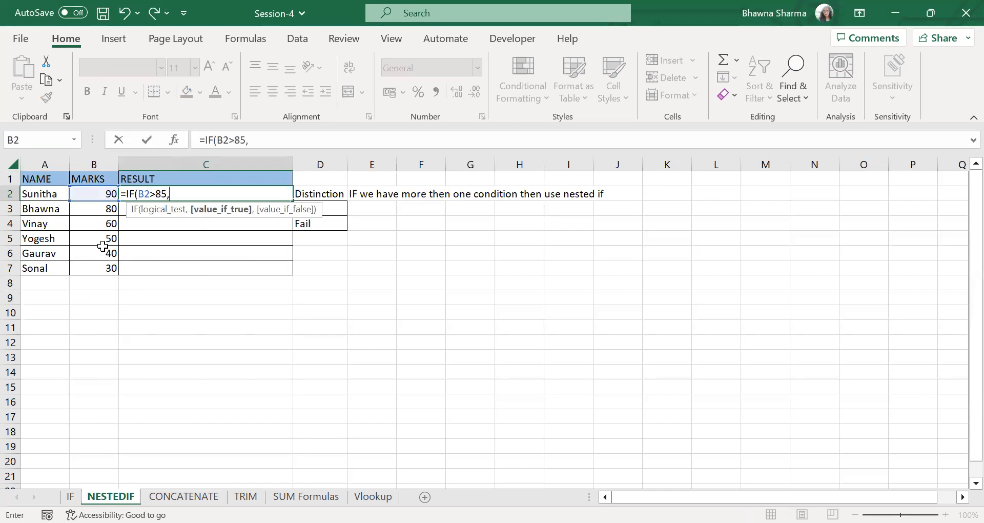
type("\"Distincti")
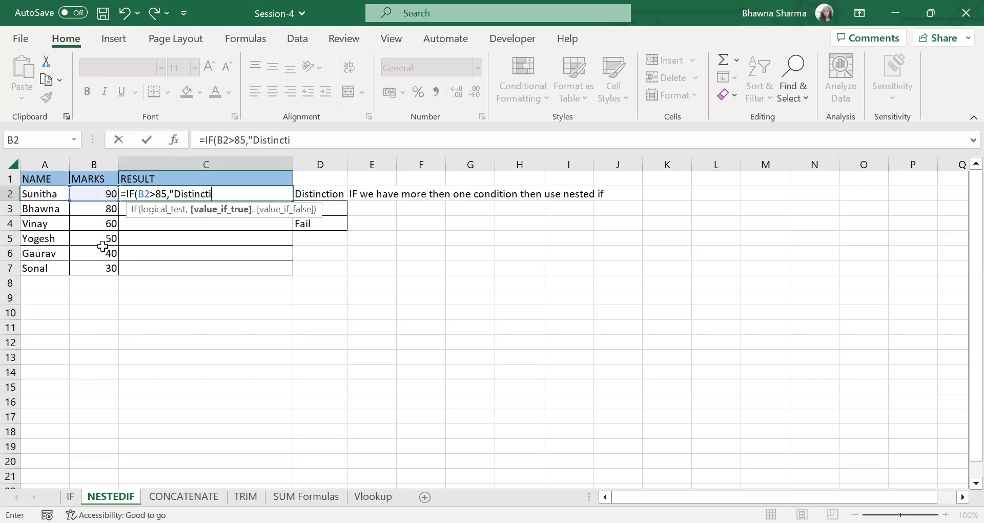
type("on\",")
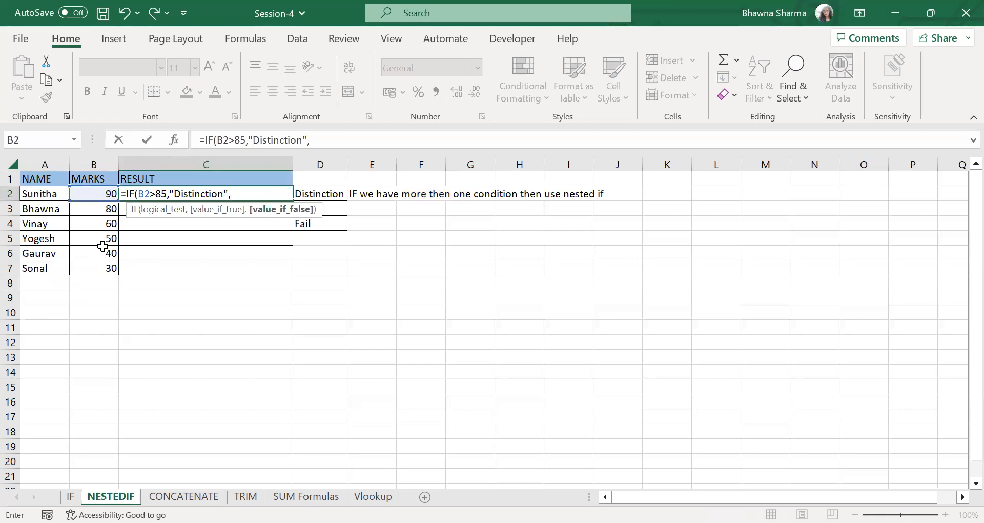
- Complete the C2 formula with nested IF(B2>40,"Pass","Fail") as its false value, accepting the bracket correction, and fill it down to C7
type("if")
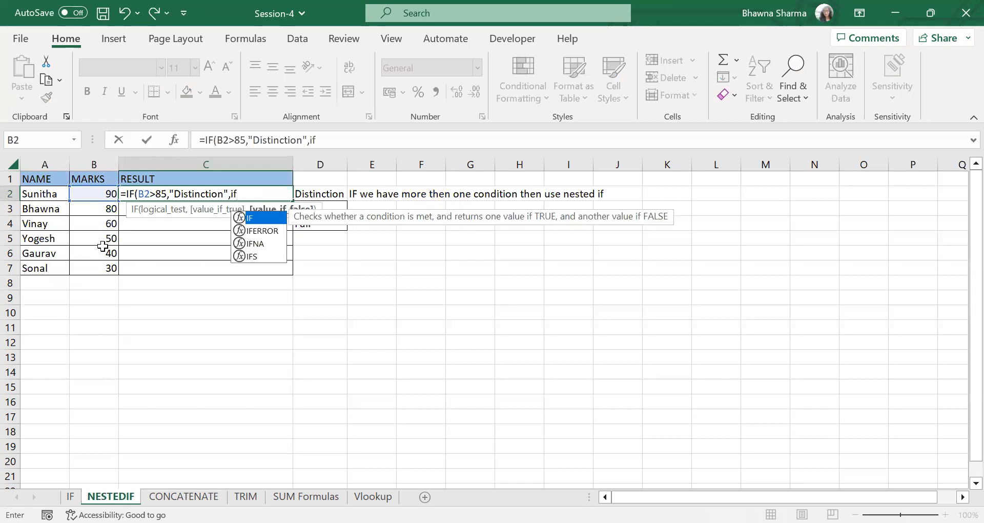
key("Tab")
left_click(100, 193)
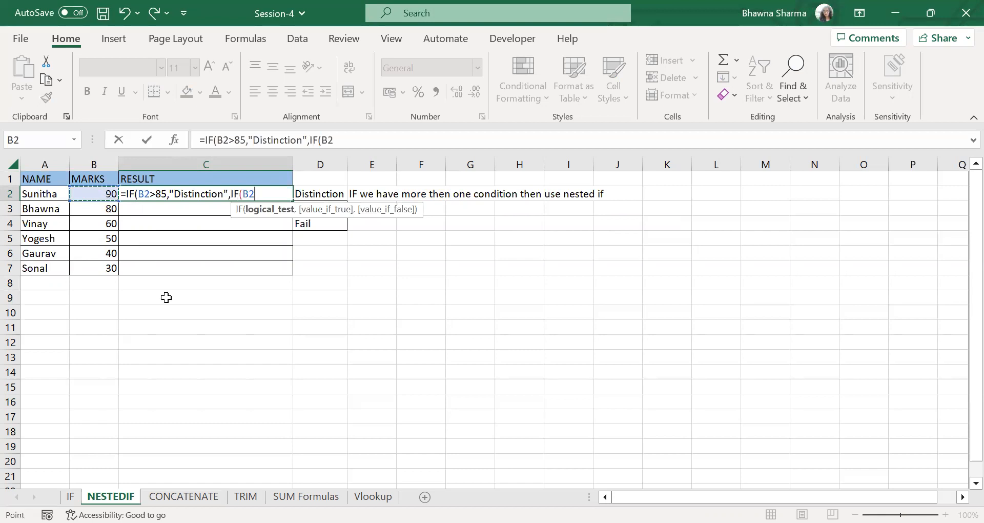
type(">40,")
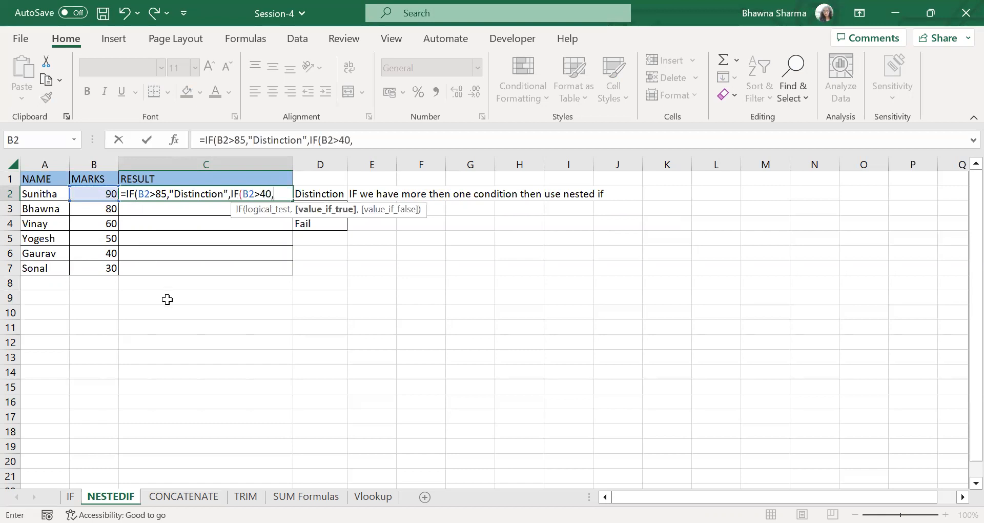
type("\"Pass\",")
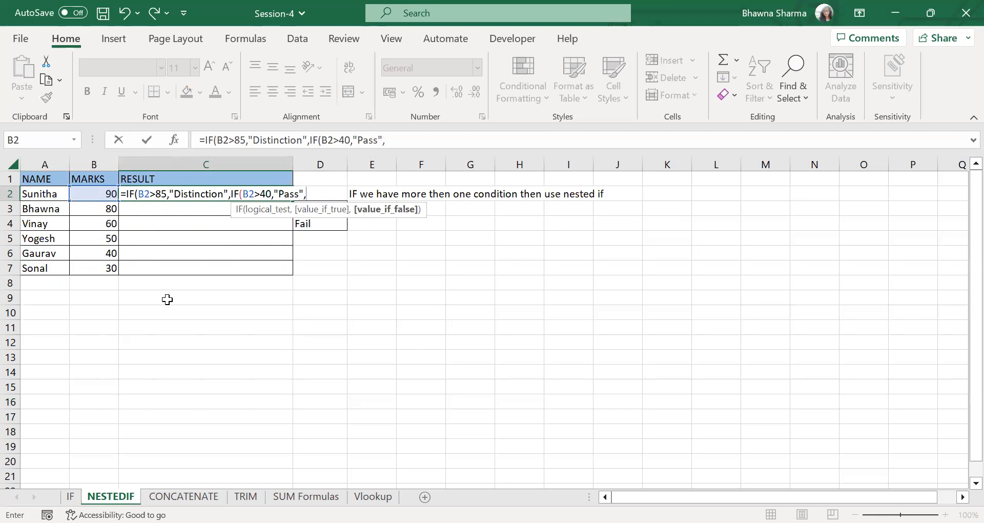
type("\"Fail\")")
key("Return")
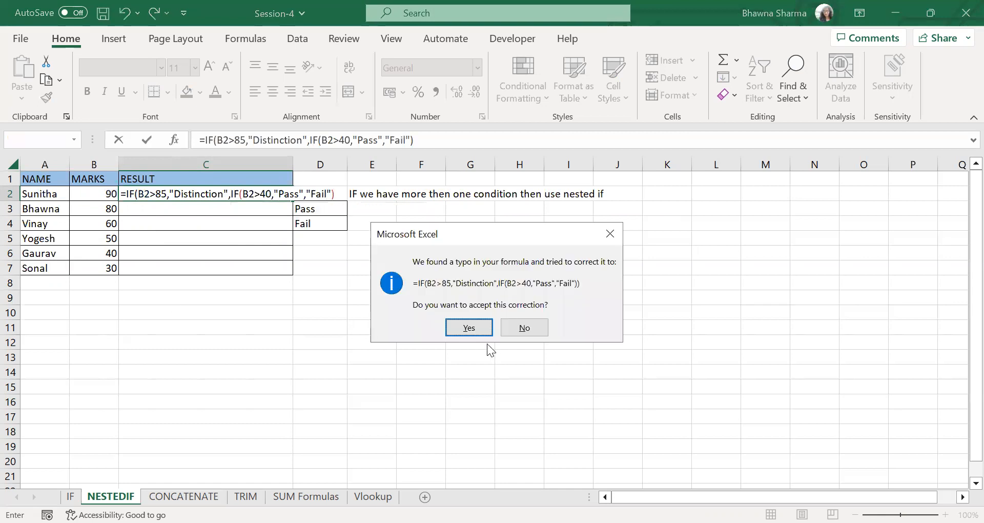
left_click(476, 328)
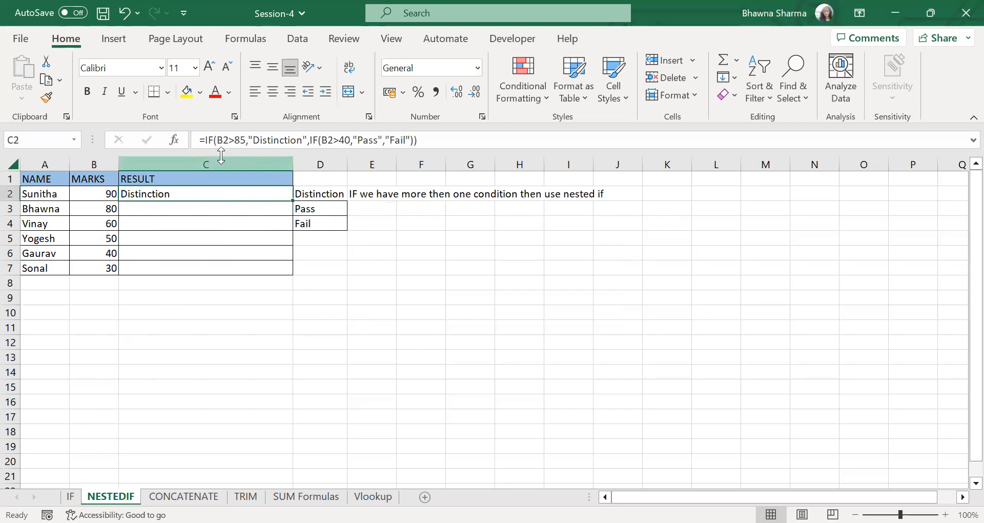
double_click(293, 200)
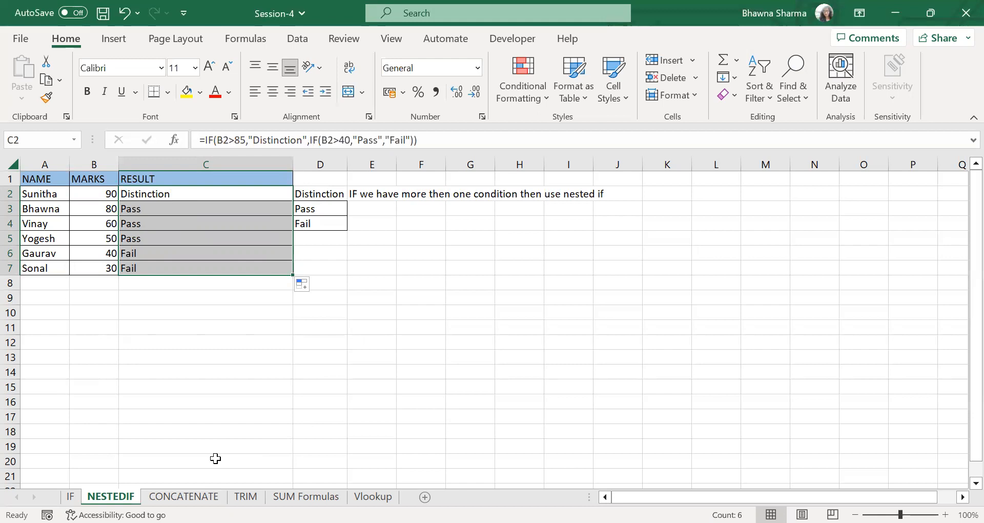
- Switch to the CONCATENATE sheet and review the names in A2:A13 and the Text to column cells beside them
left_click(186, 496)
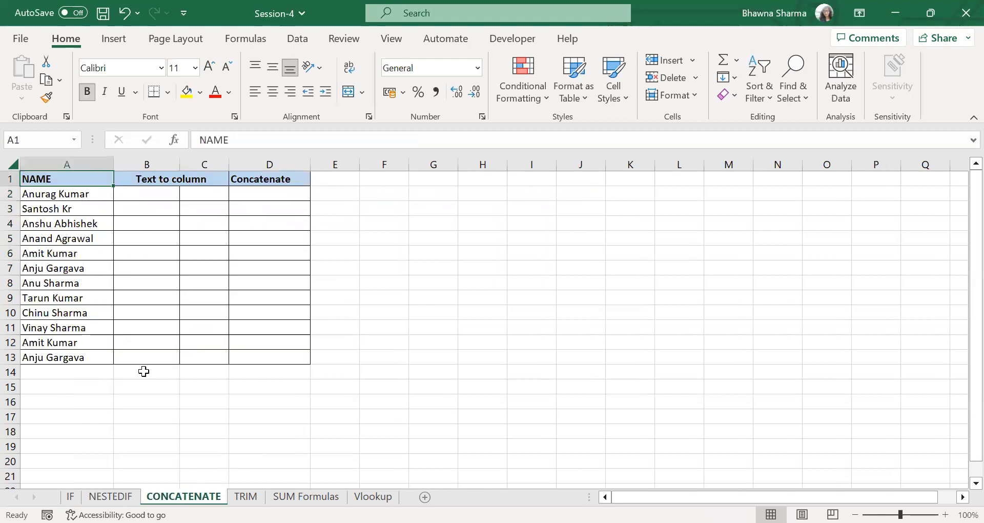
left_click_drag(71, 196, 67, 358)
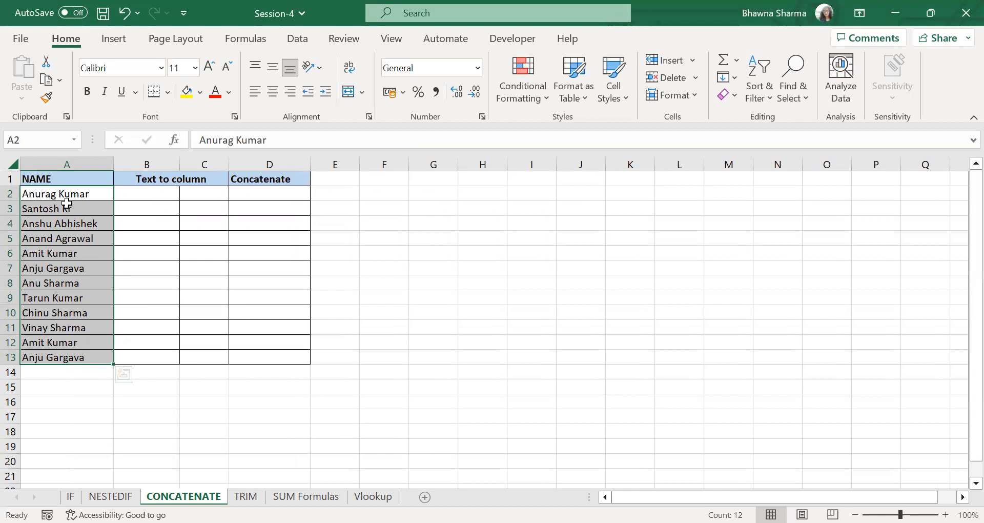
left_click(126, 193)
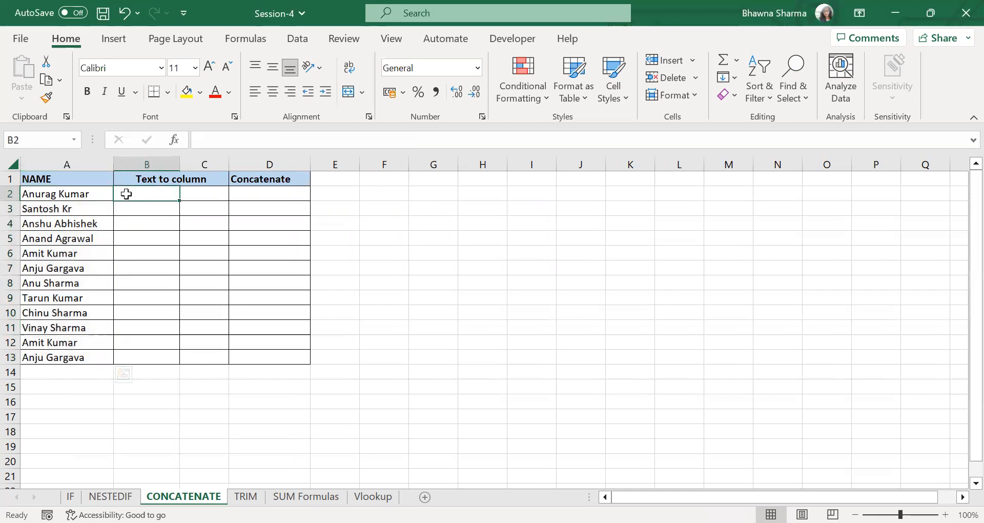
left_click(193, 191)
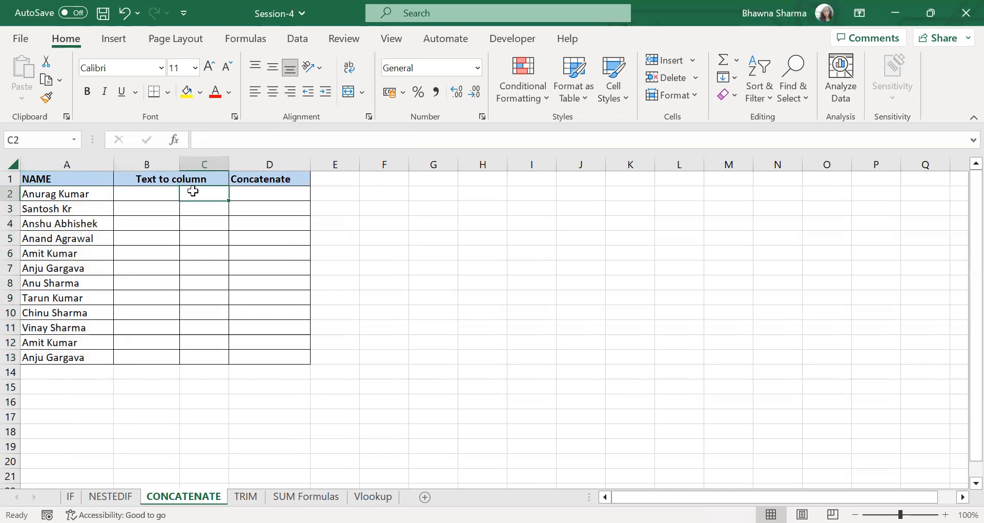
left_click(163, 179)
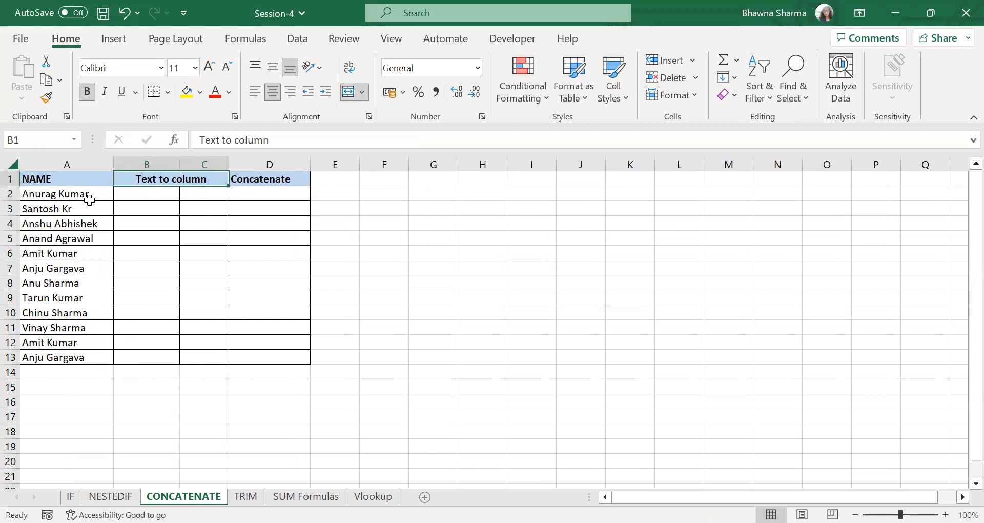
- Start Text to Columns on the names in A2:A13 as delimited data, adding Space as a delimiter
left_click_drag(83, 195, 69, 357)
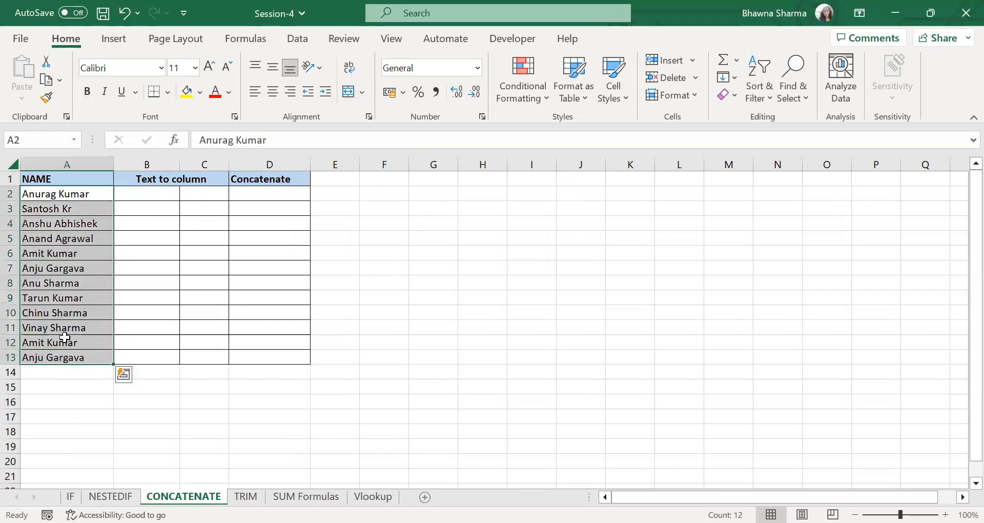
left_click(302, 40)
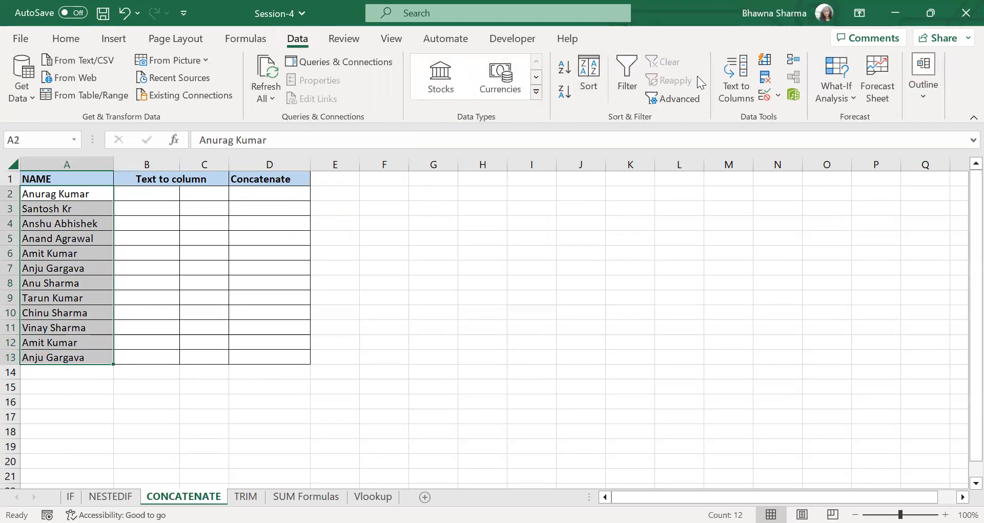
left_click(735, 72)
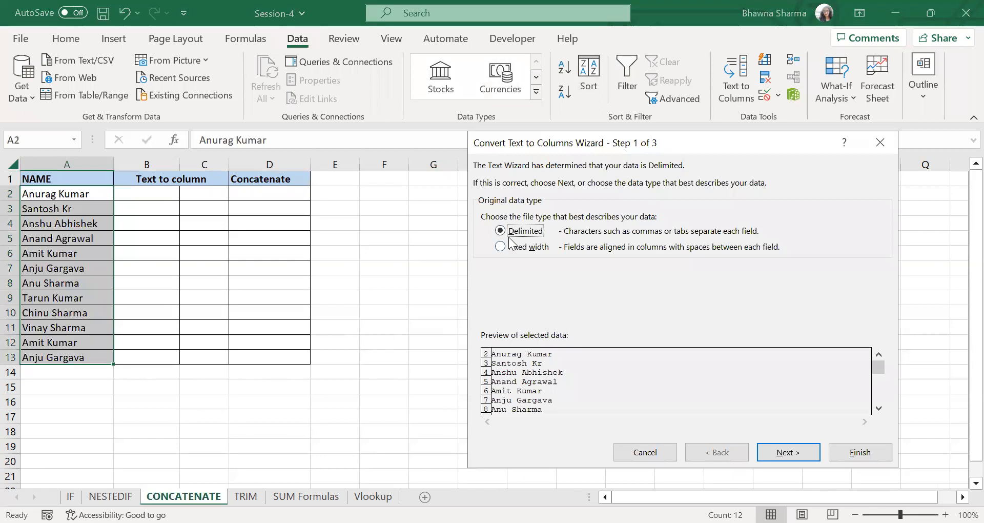
left_click(769, 450)
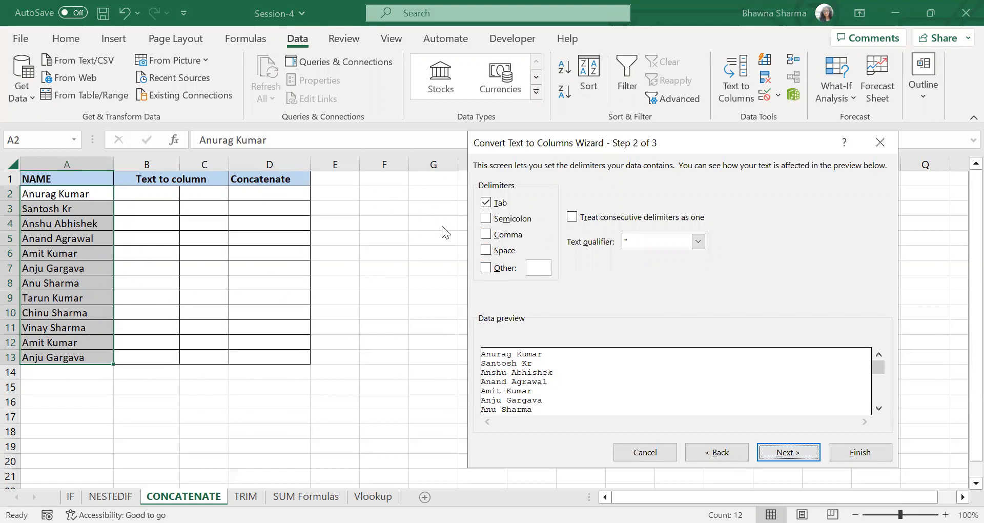
left_click(486, 251)
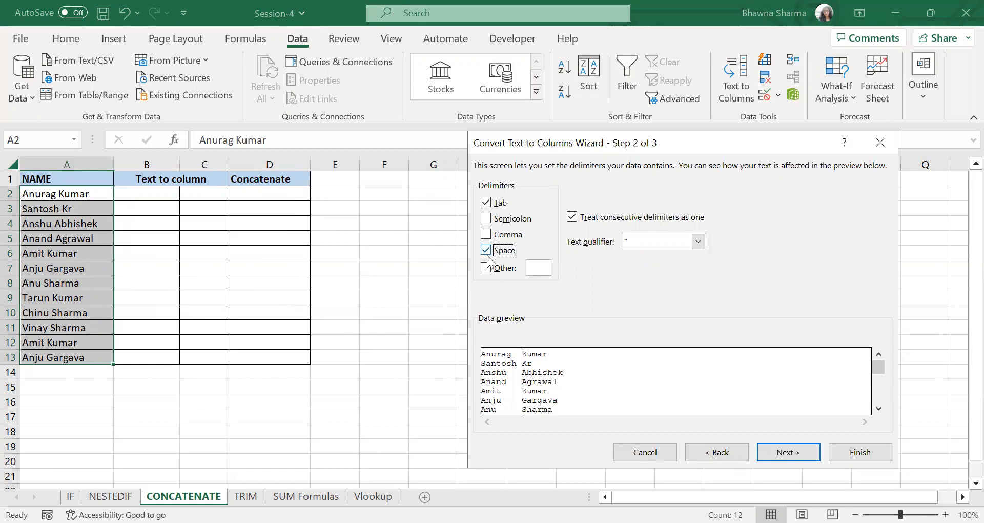
left_click(780, 455)
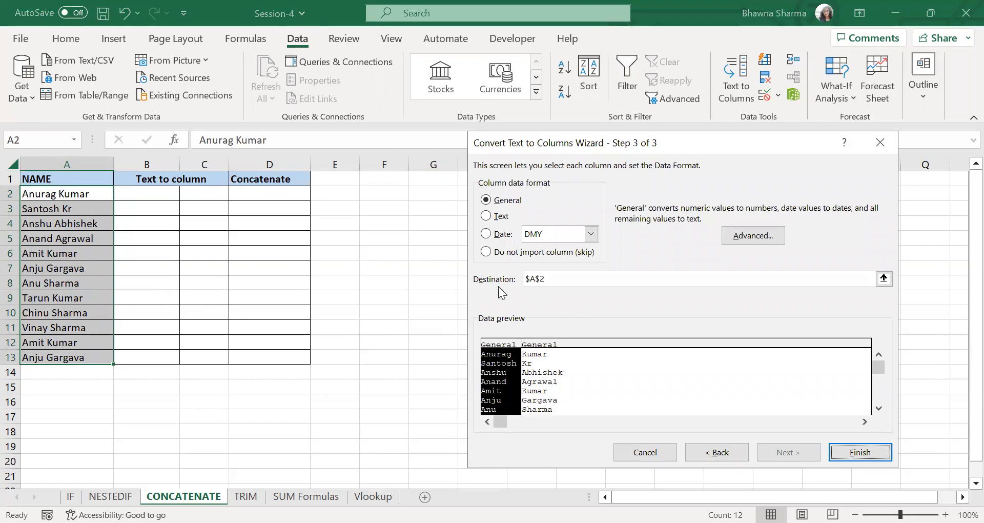
- Set the Text to Columns destination to $B$2 and finish the split, agreeing to replace the existing data
left_click(532, 278)
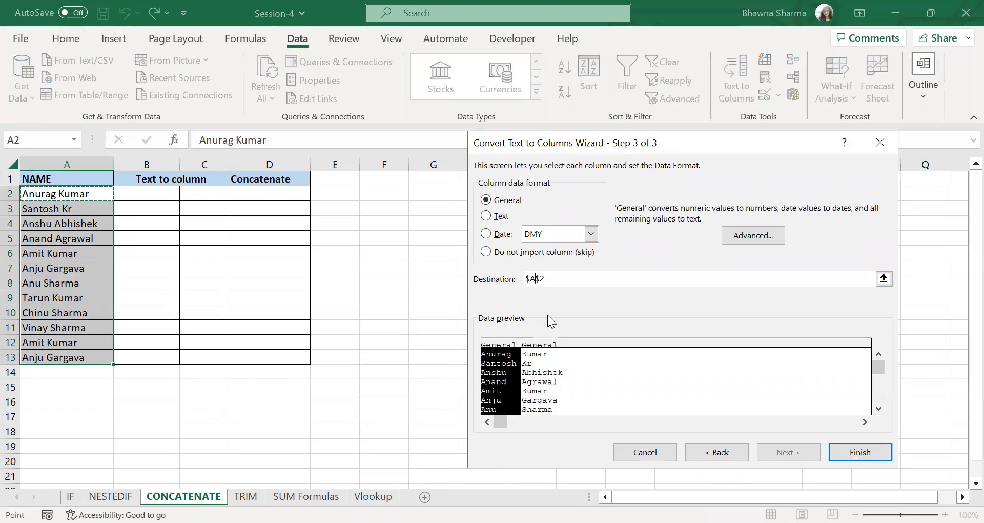
key("BackSpace")
type("B")
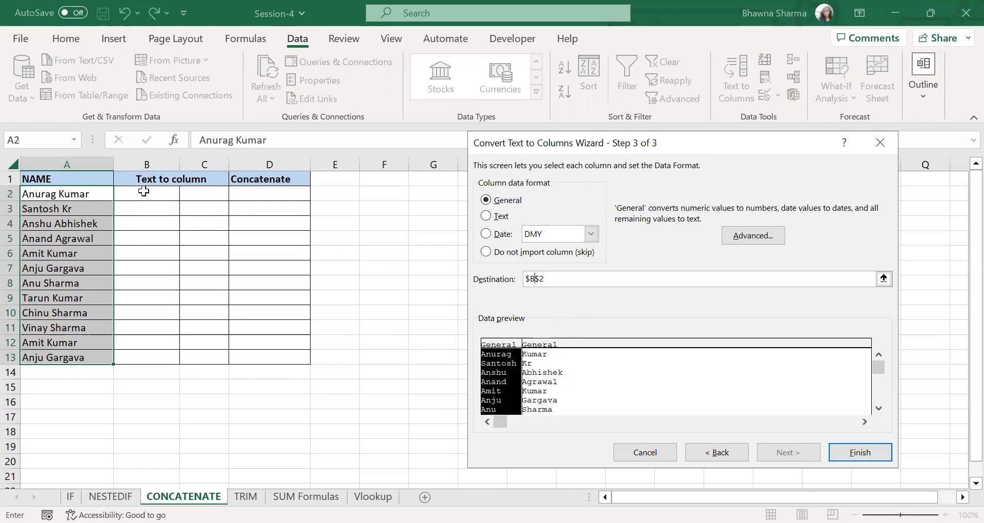
left_click(868, 454)
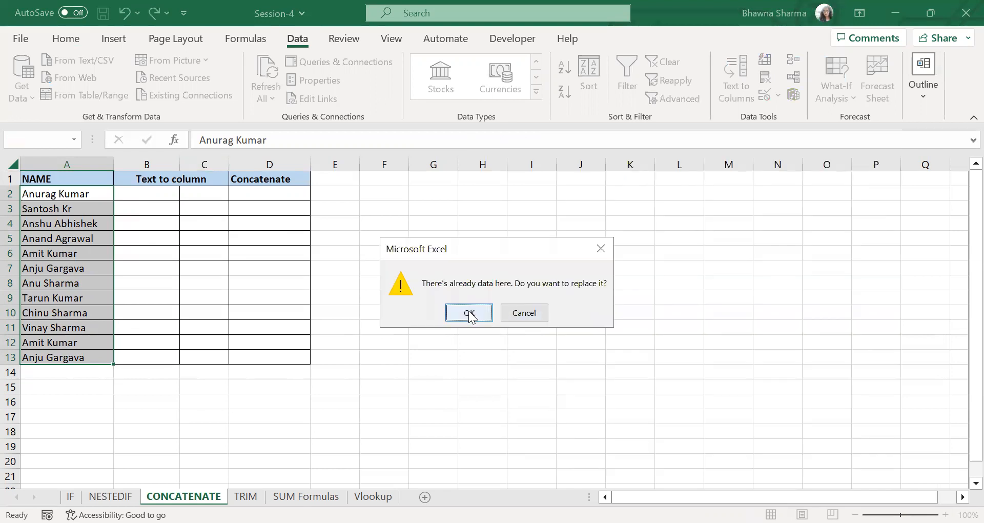
left_click(469, 314)
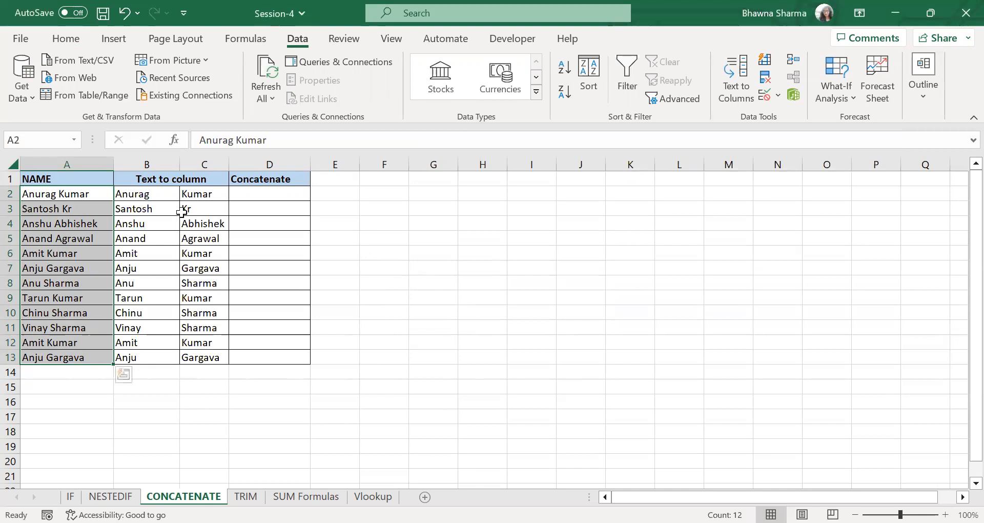
- Enter =CONCATENATE(B2,C2) in D2 to join the first row's split name parts
left_click(159, 178)
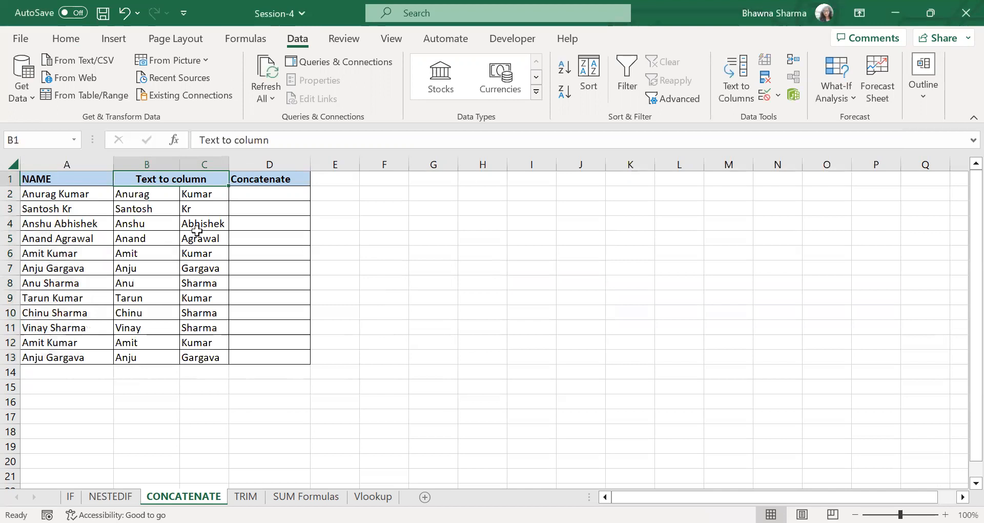
left_click(293, 182)
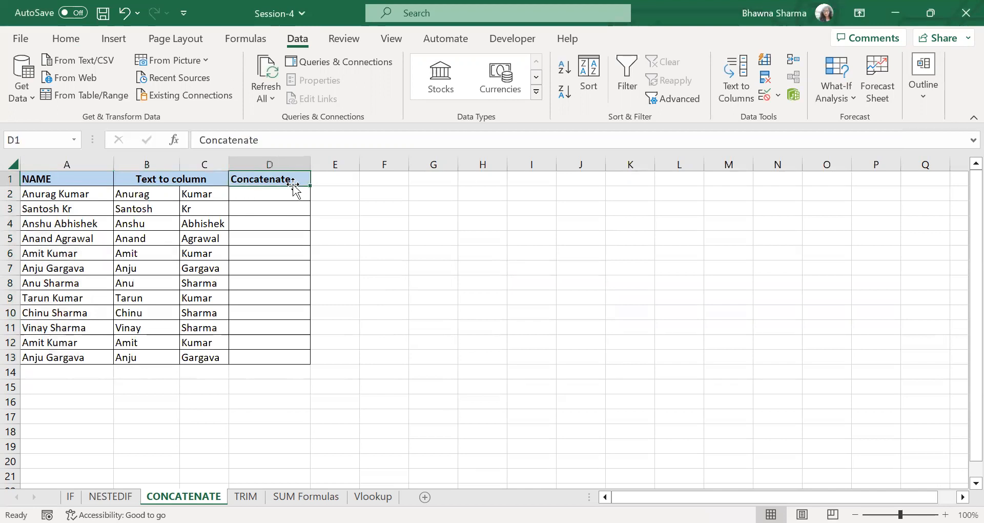
left_click(289, 203)
left_click(285, 195)
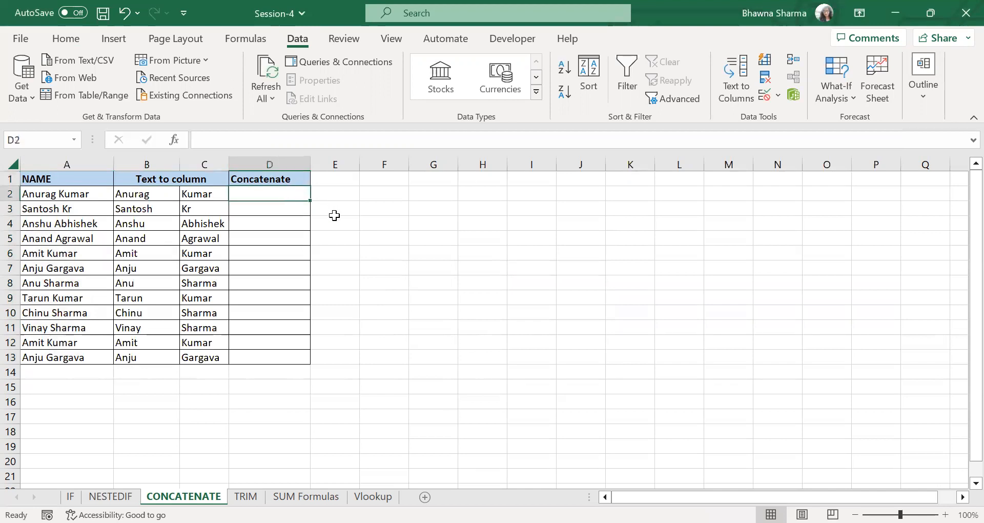
type("=")
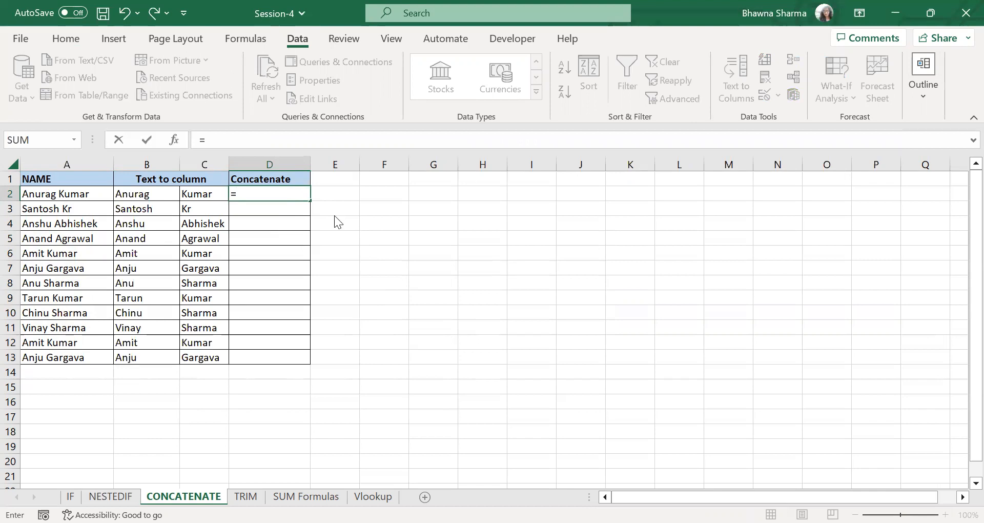
type("CON")
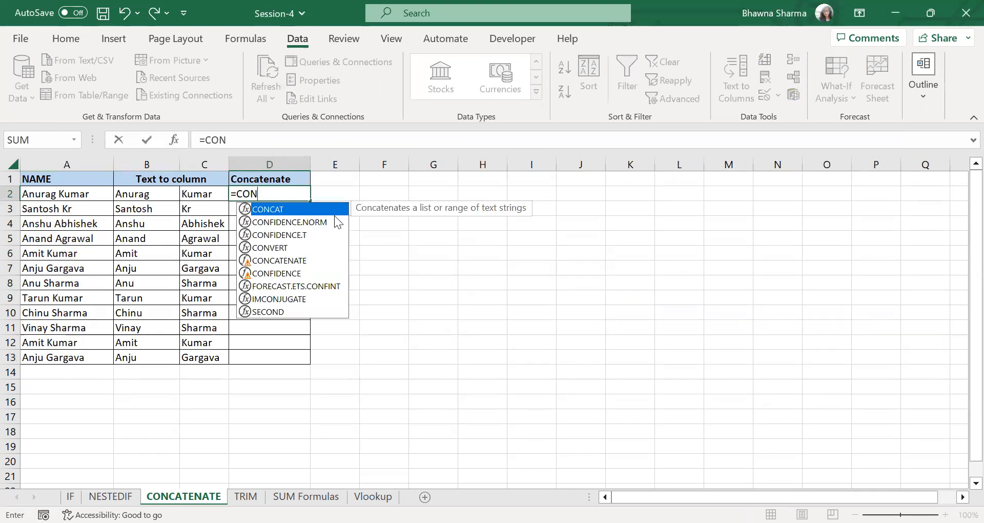
type("CA")
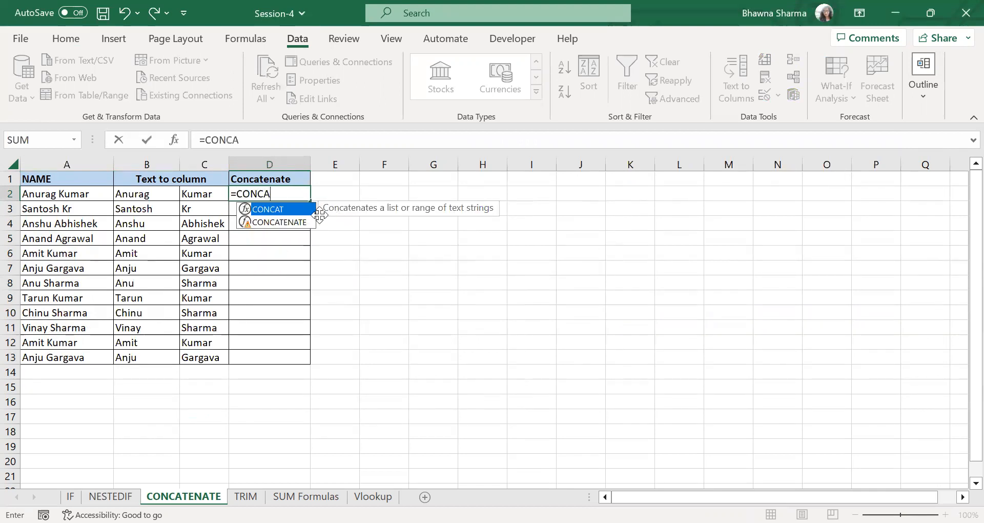
left_click(285, 222)
double_click(285, 222)
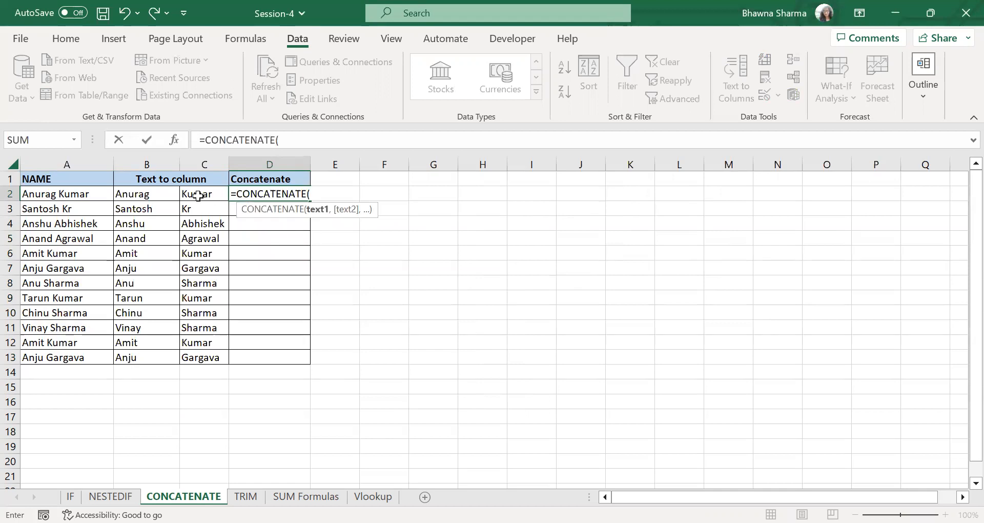
left_click(161, 193)
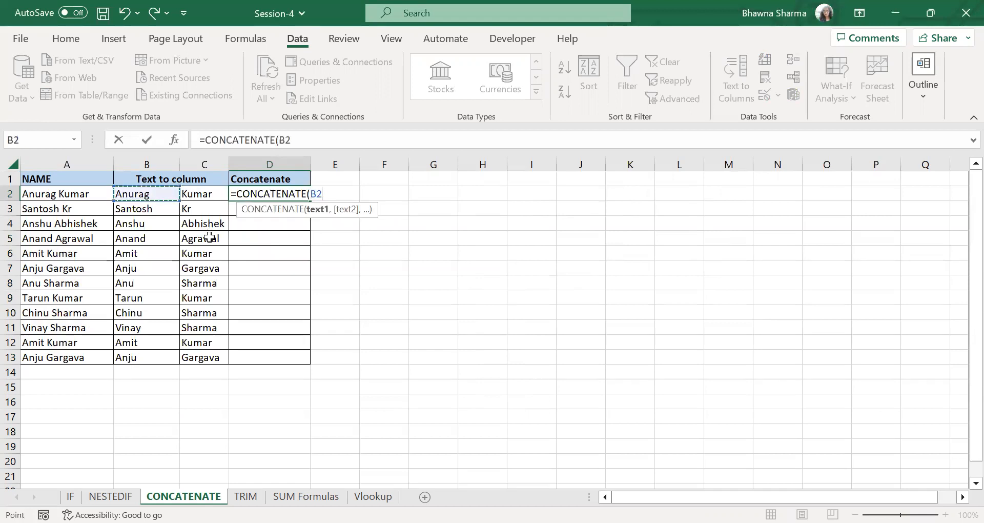
type(",")
left_click(202, 197)
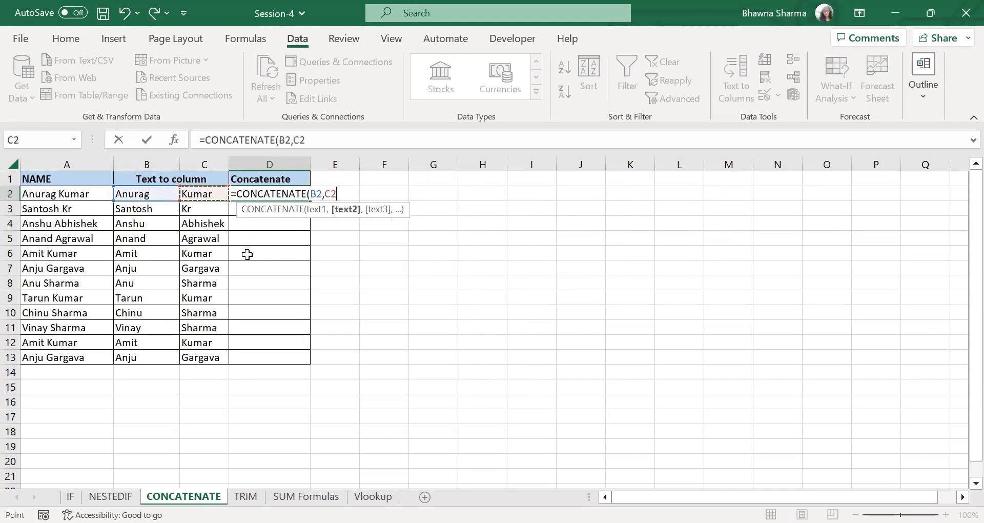
type(")")
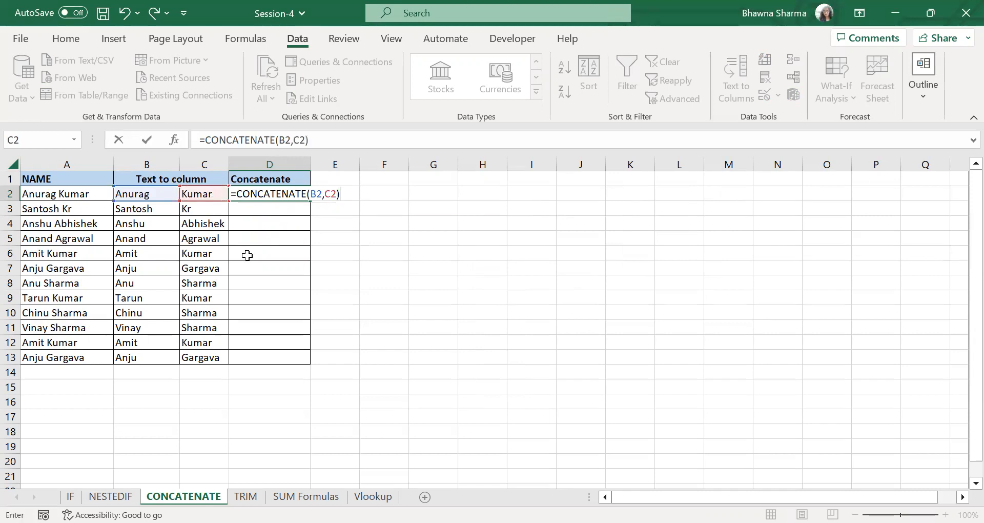
key("Return")
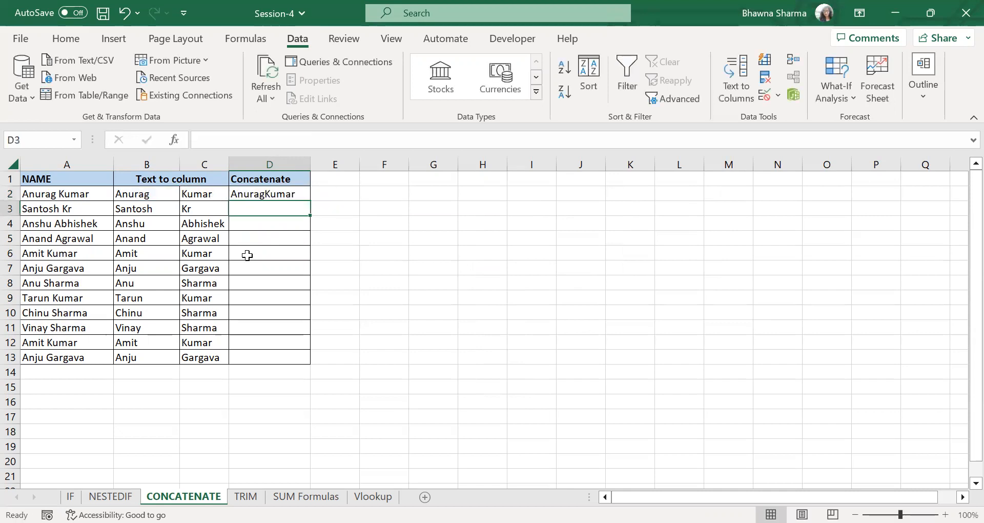
- Change the D2 formula to =CONCATENATE(B2," ",C2) and fill it down the Concatenate column to D13
left_click(265, 195)
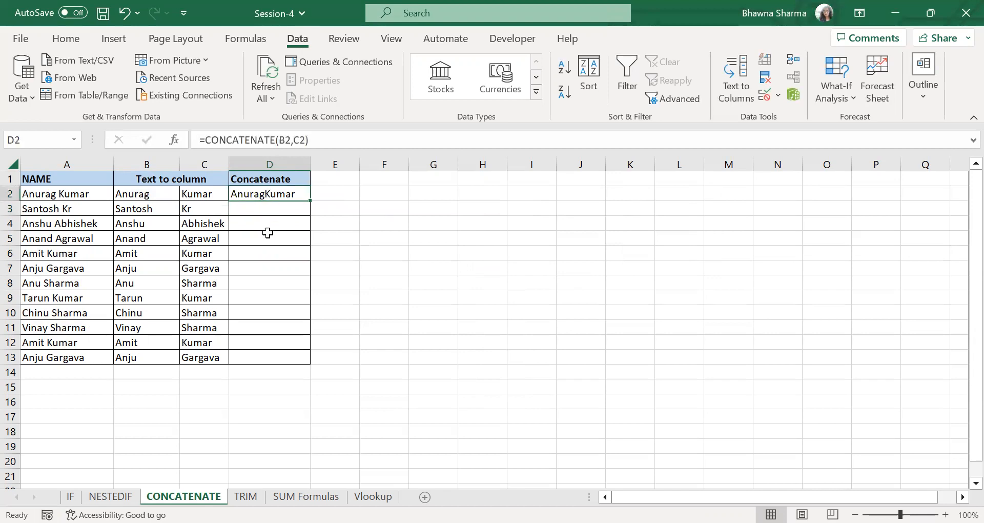
left_click(296, 140)
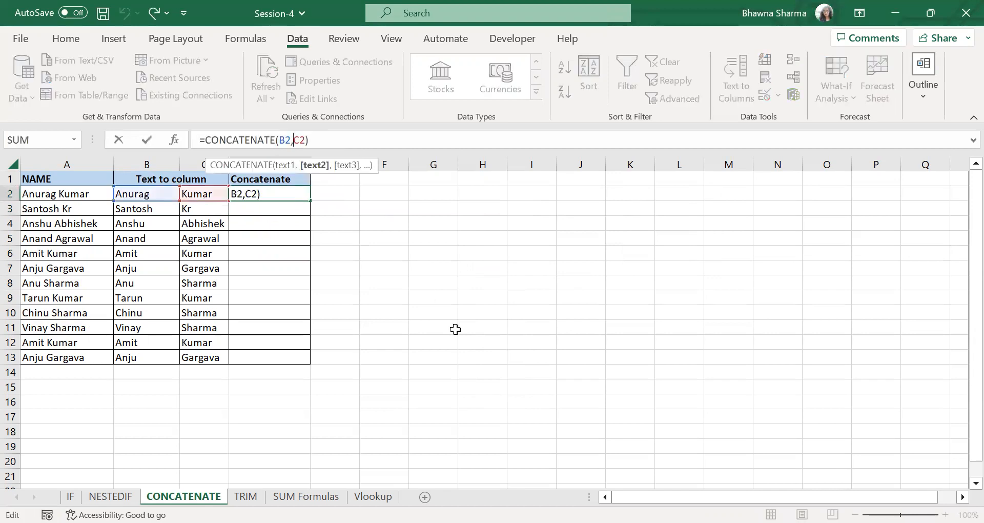
type("\" \"")
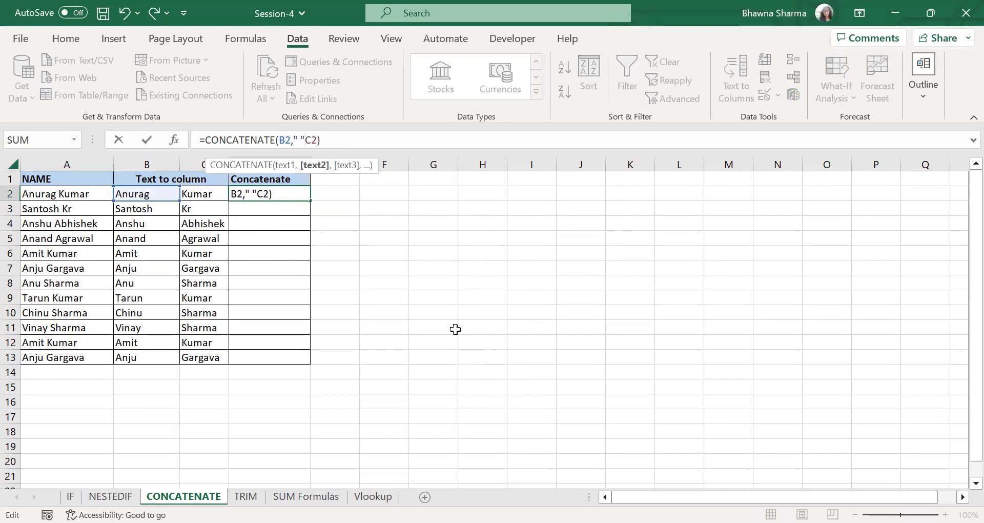
type(",")
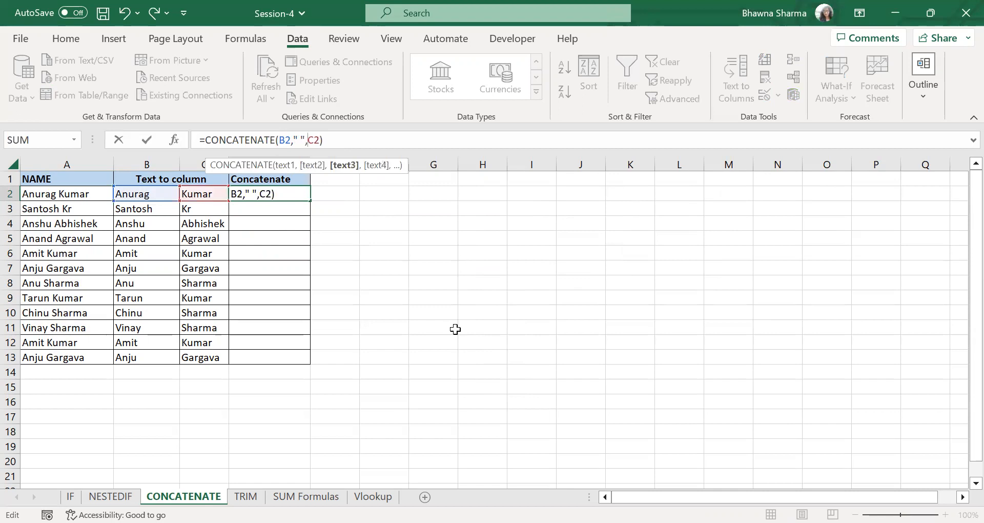
key("Return")
left_click(300, 196)
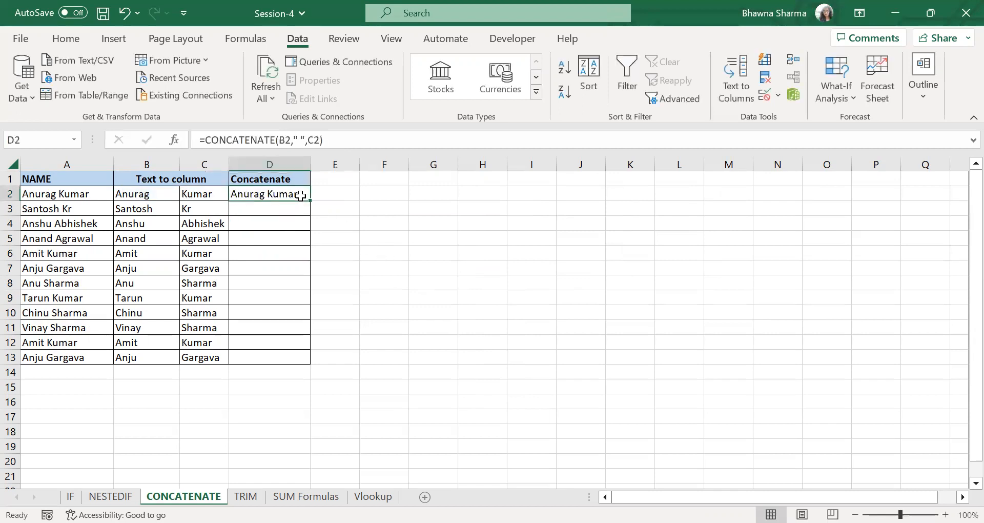
double_click(309, 200)
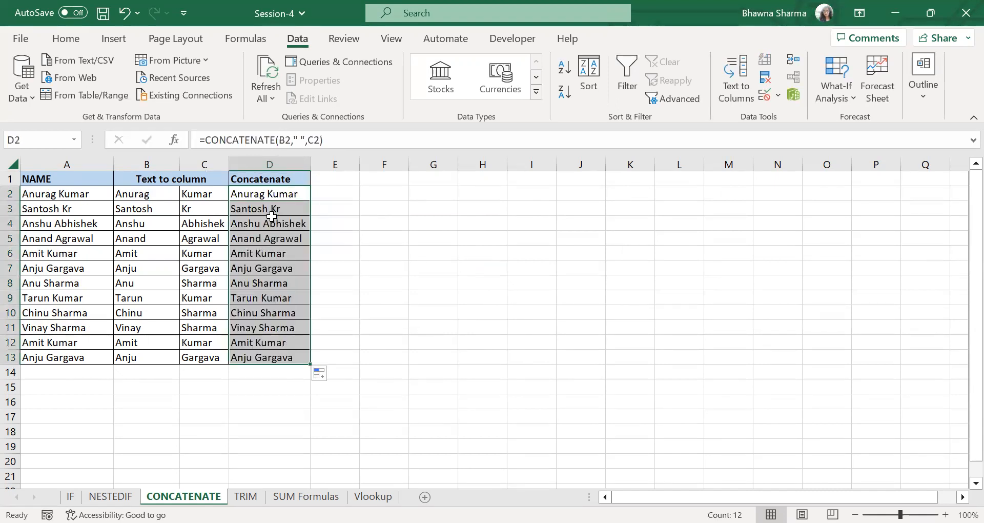
- On the TRIM sheet, enter =TRIM(A2) in B2 and fill it down the TRIM column to B11
left_click(246, 496)
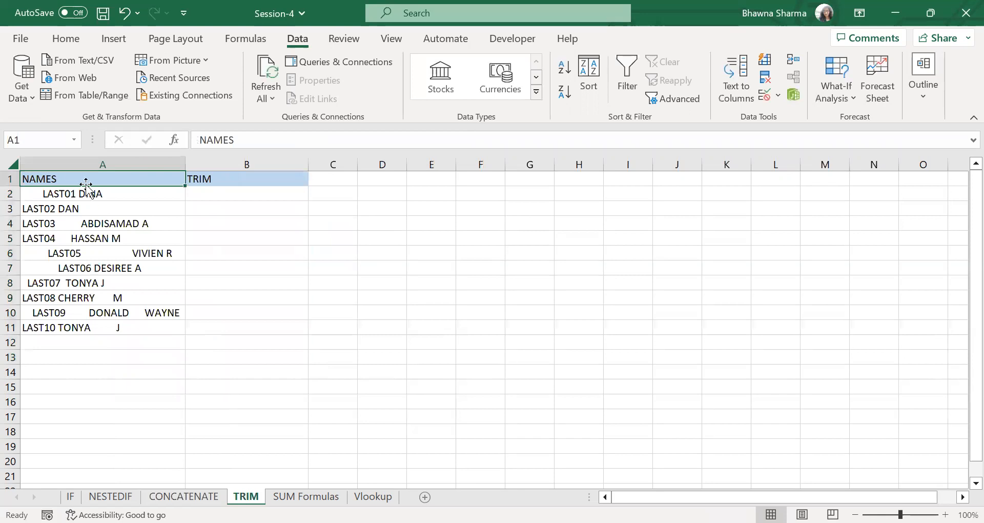
left_click_drag(103, 198, 136, 328)
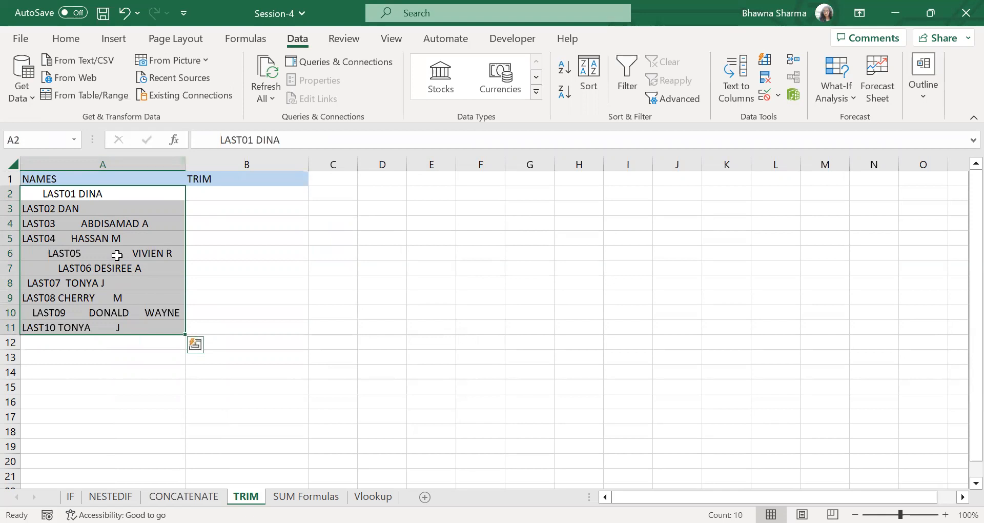
left_click(247, 197)
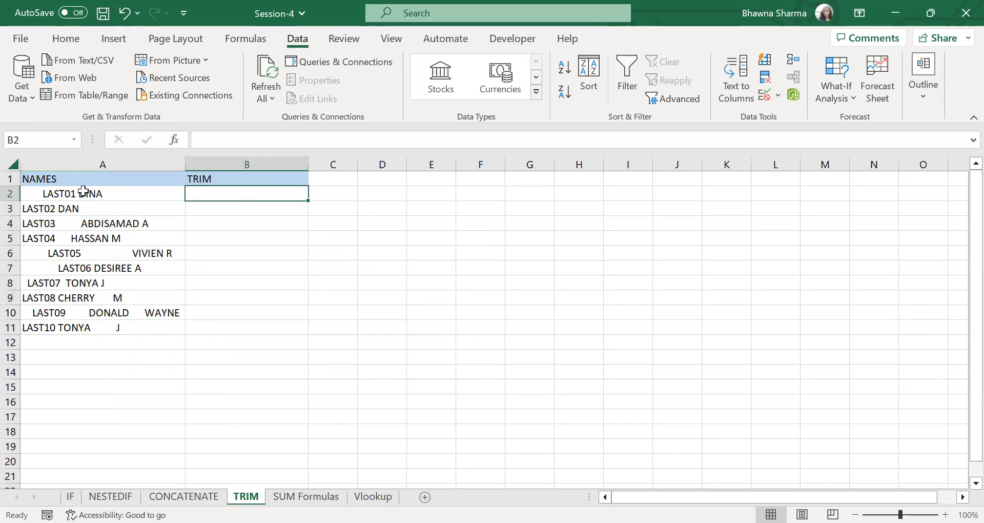
left_click_drag(85, 198, 124, 329)
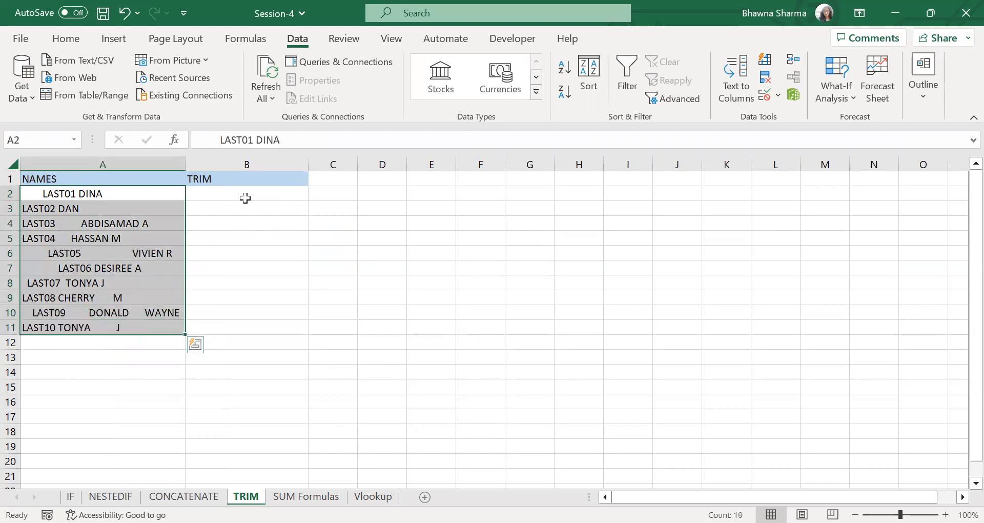
left_click(246, 198)
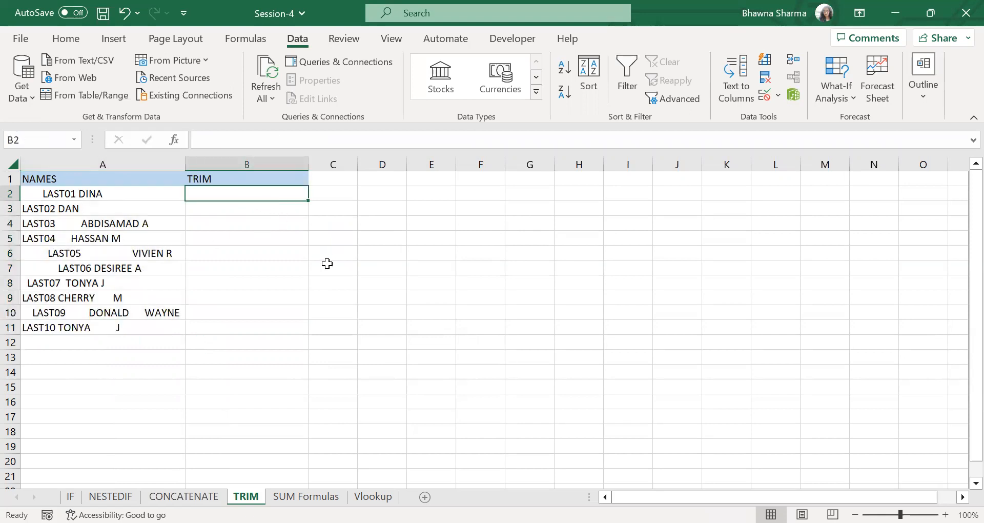
type("=")
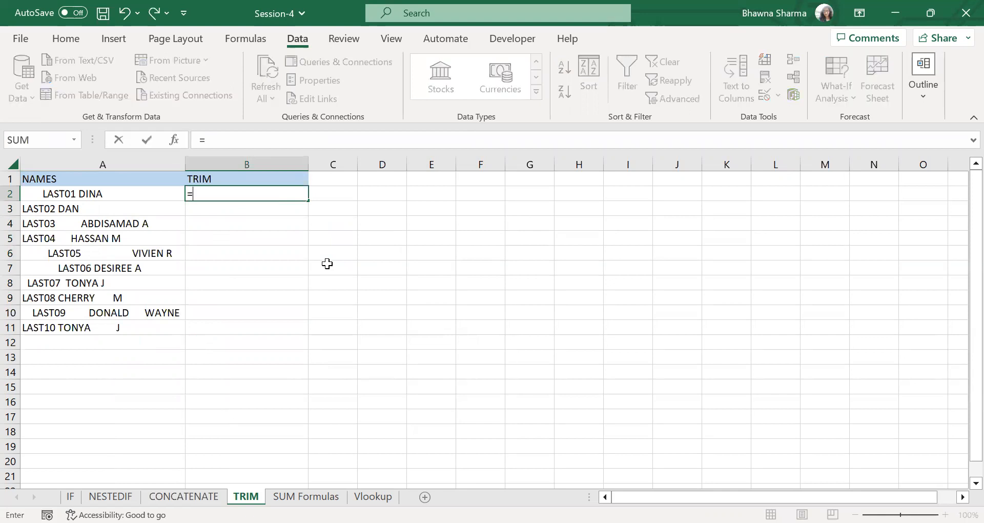
type("TR")
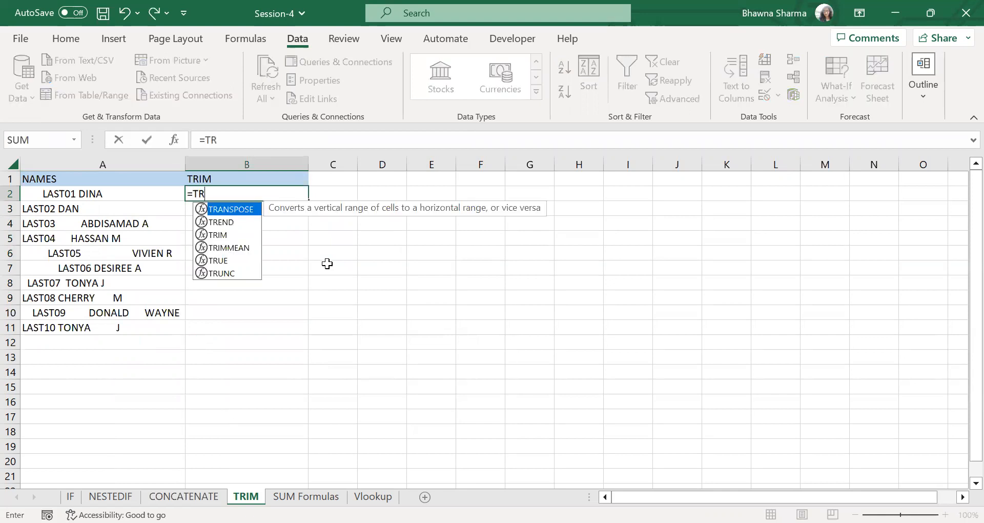
type("IM(")
left_click(53, 197)
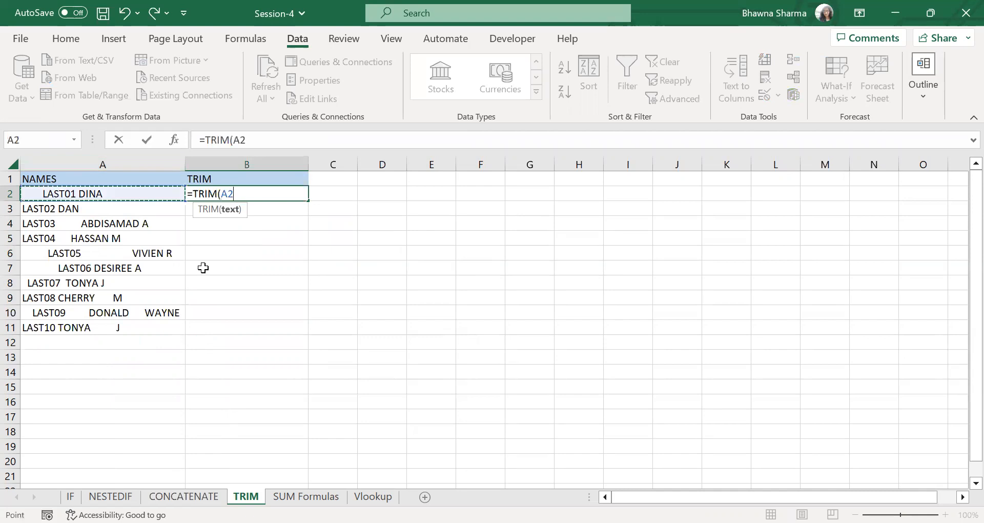
key("Return")
left_click(262, 189)
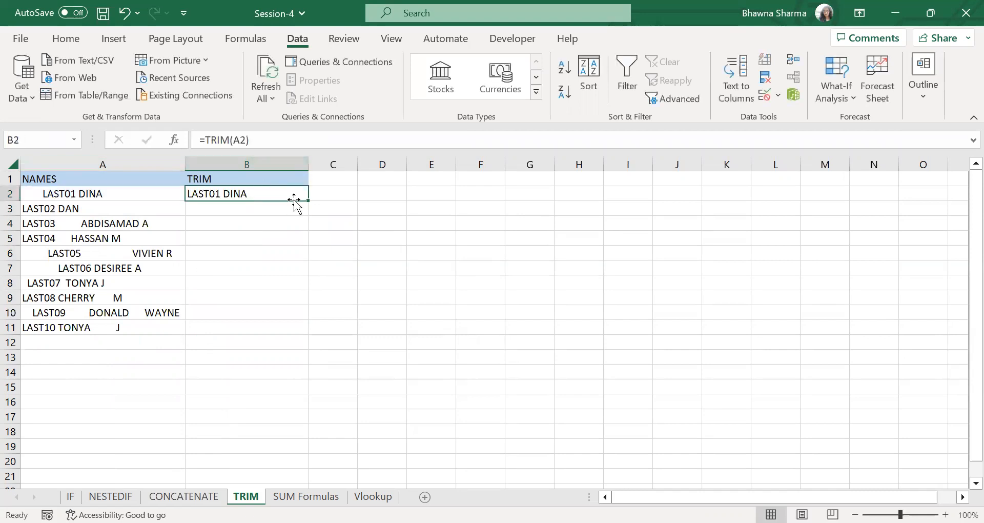
double_click(308, 204)
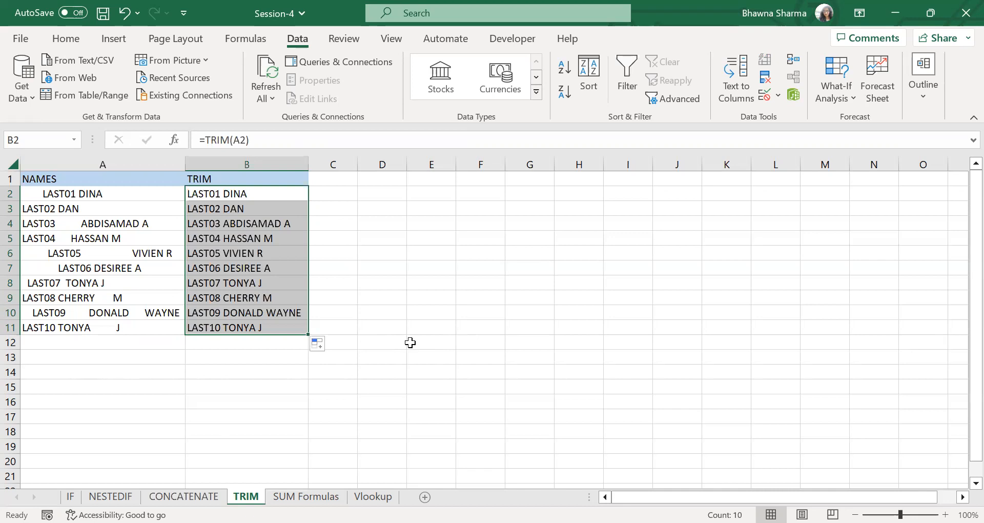
- On the SUM Formulas sheet, clear the results in J1:J10 and enter =SUM(G2:G18) in J1
left_click(306, 496)
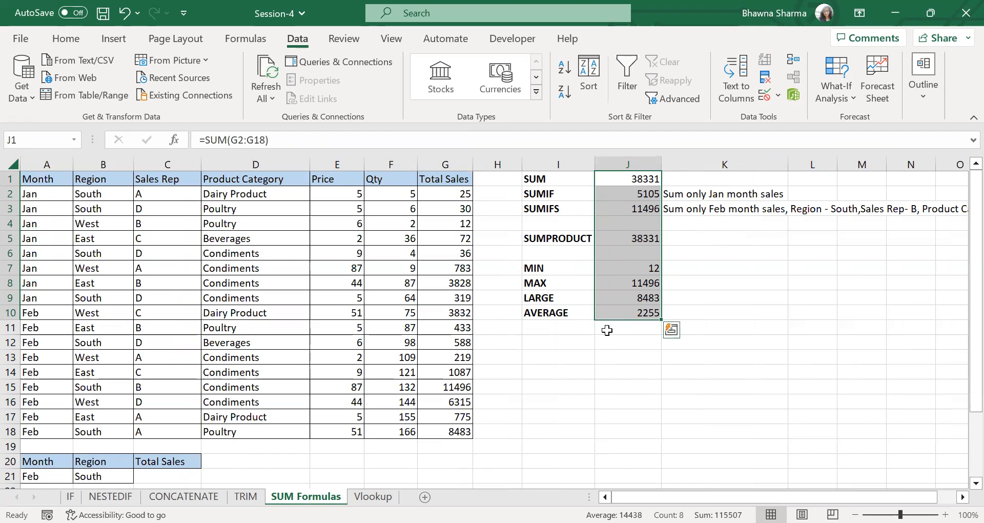
key("Delete")
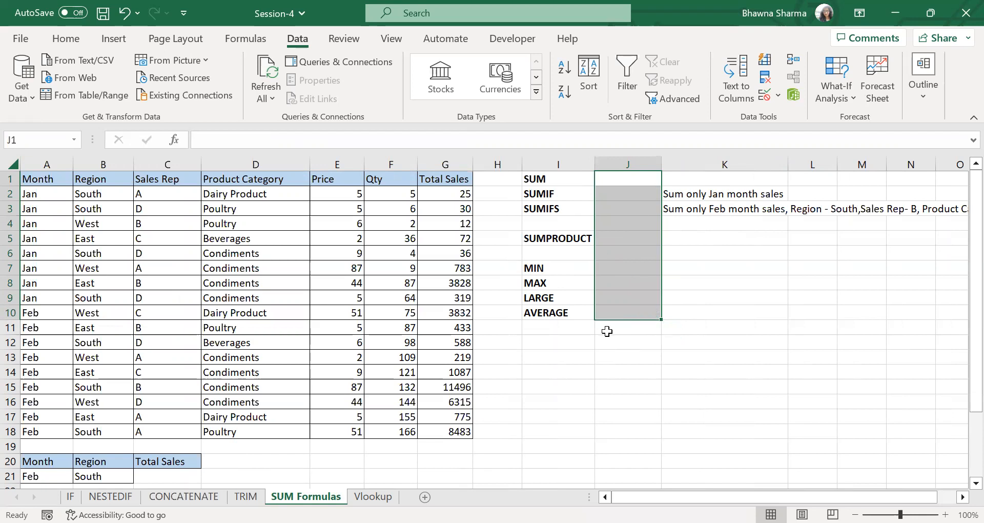
left_click(641, 178)
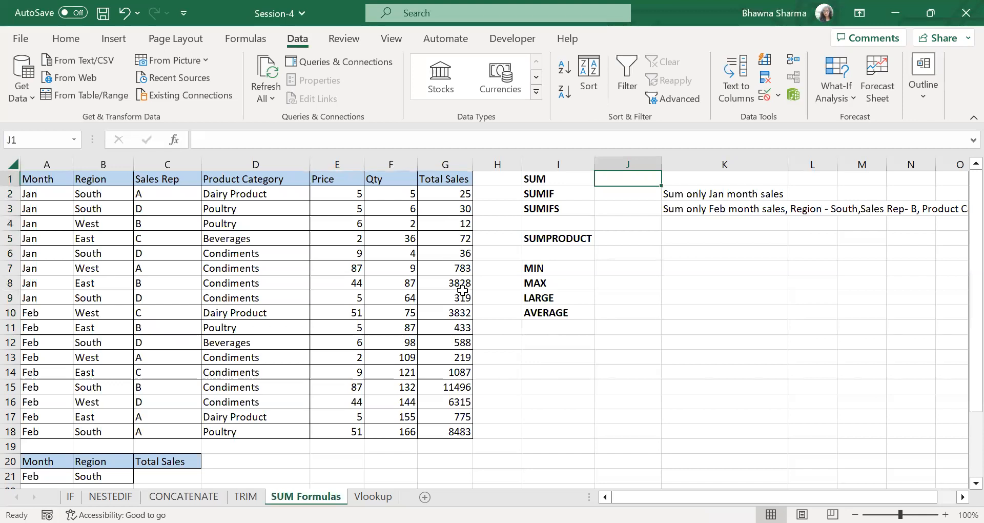
type("=")
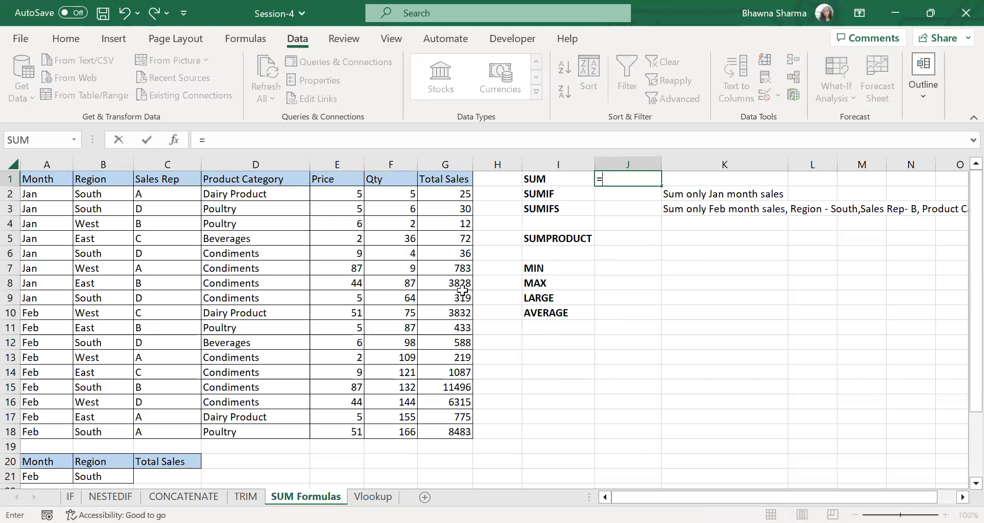
type("SUM(")
left_click(448, 196)
left_click_drag(447, 424, 449, 432)
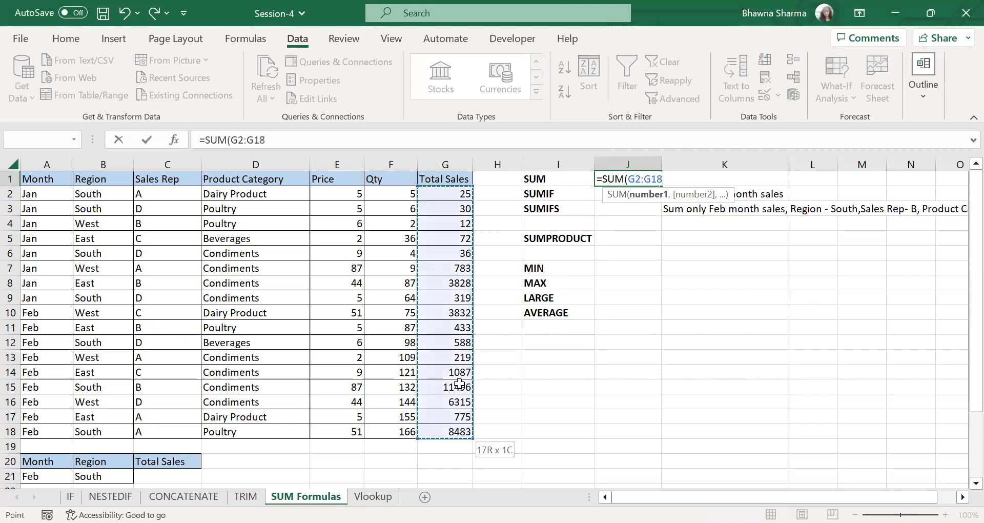
key("Return")
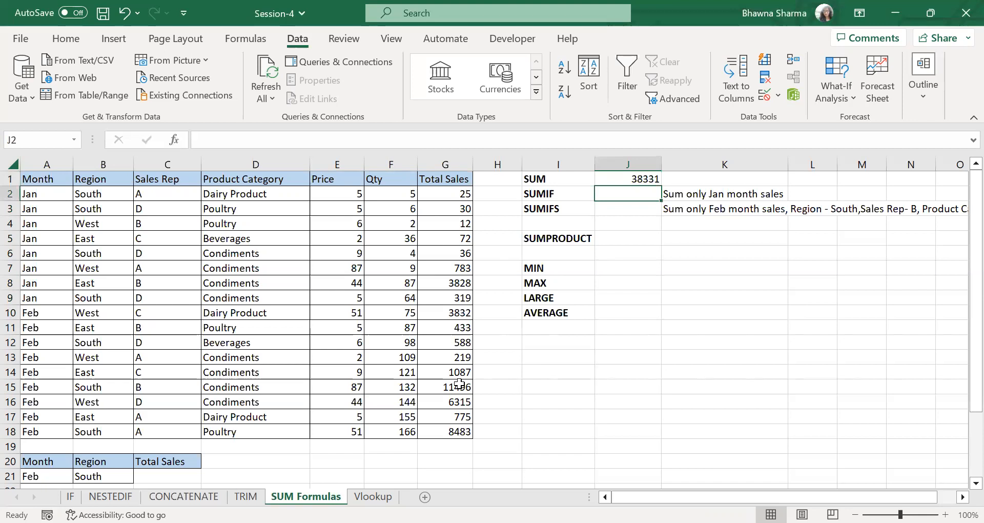
- Enter =SUMIF(A2:A18,A2,G2:G18) in J2 to sum only the Jan sales, and select G2:G9 to check the total
left_click(685, 198)
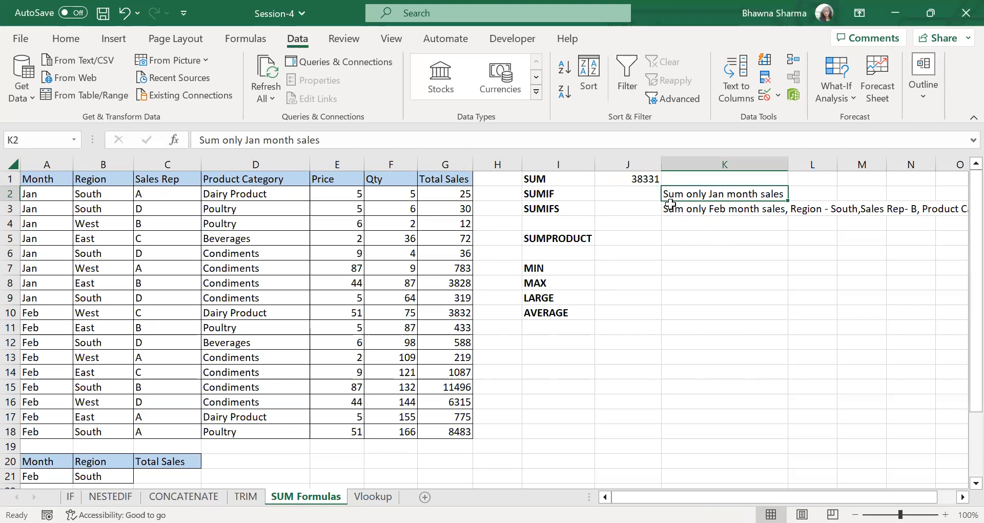
left_click(652, 197)
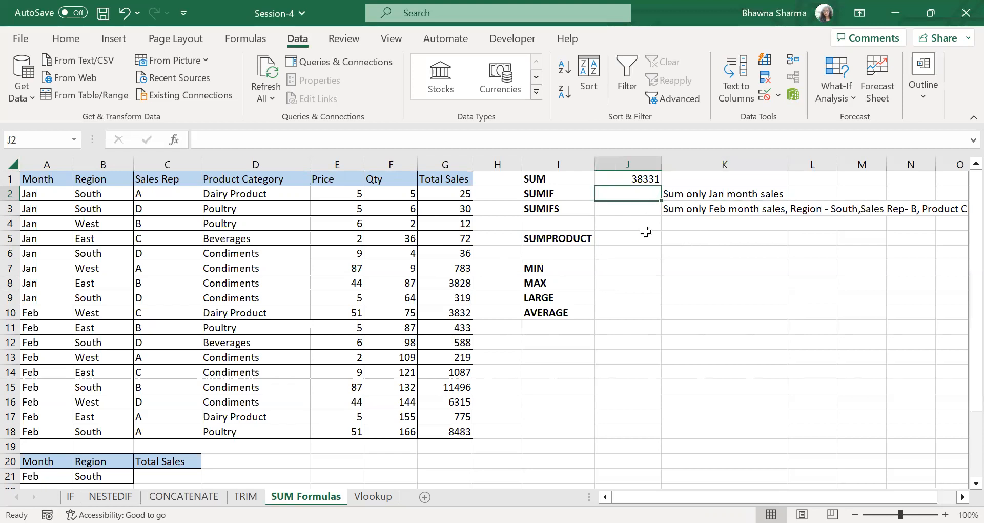
type("=")
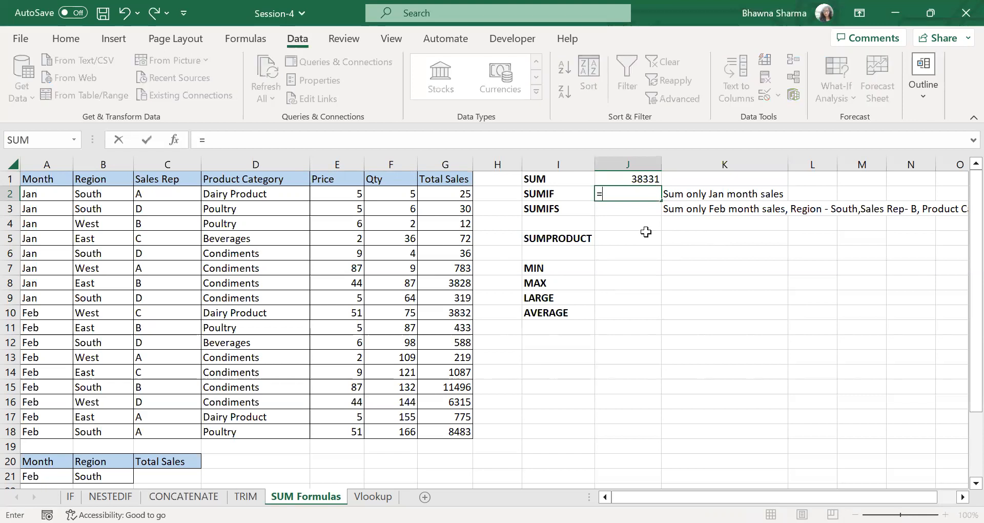
type("SUMIF(")
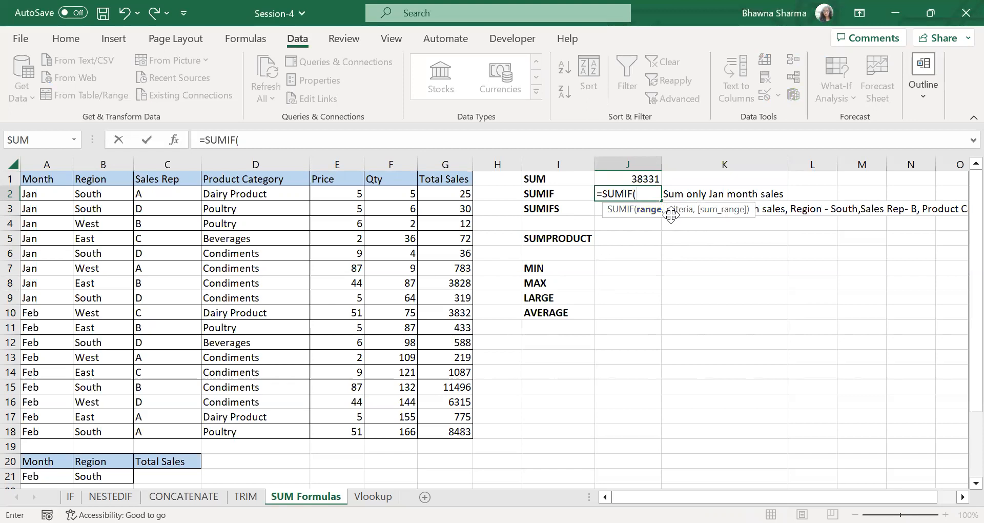
mouse_move(54, 194)
left_mouse_down()
mouse_move(48, 391)
mouse_move(64, 431)
left_mouse_up()
type(",")
left_click(51, 196)
type(",")
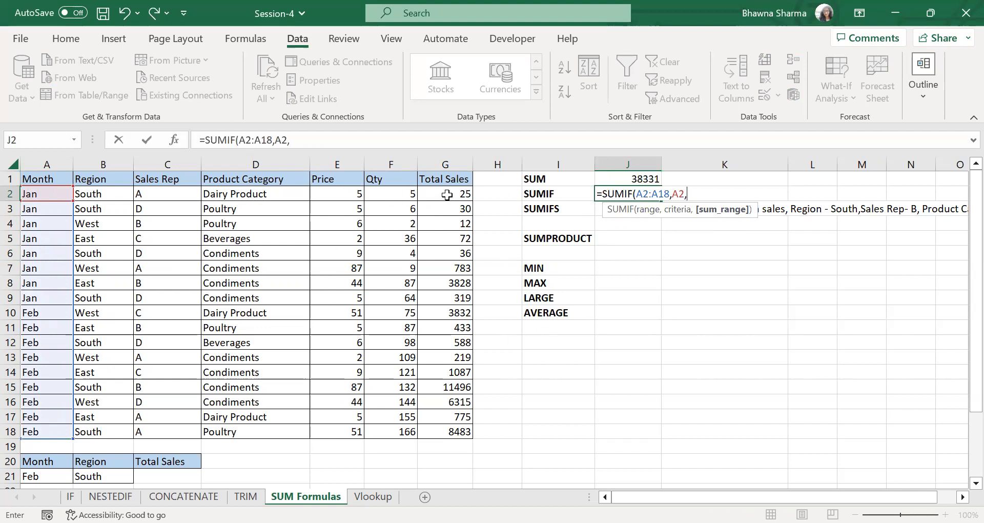
left_click_drag(447, 195, 450, 211)
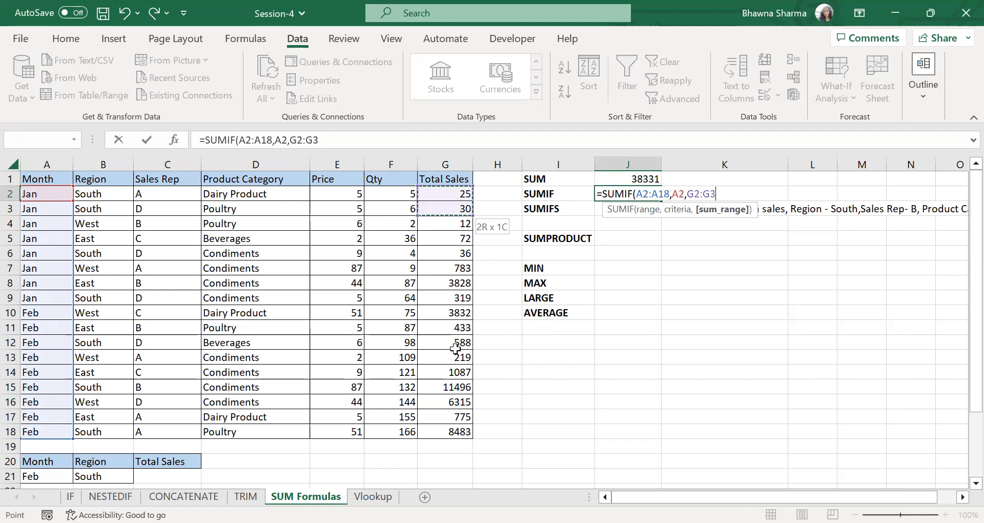
left_click_drag(472, 422, 458, 431)
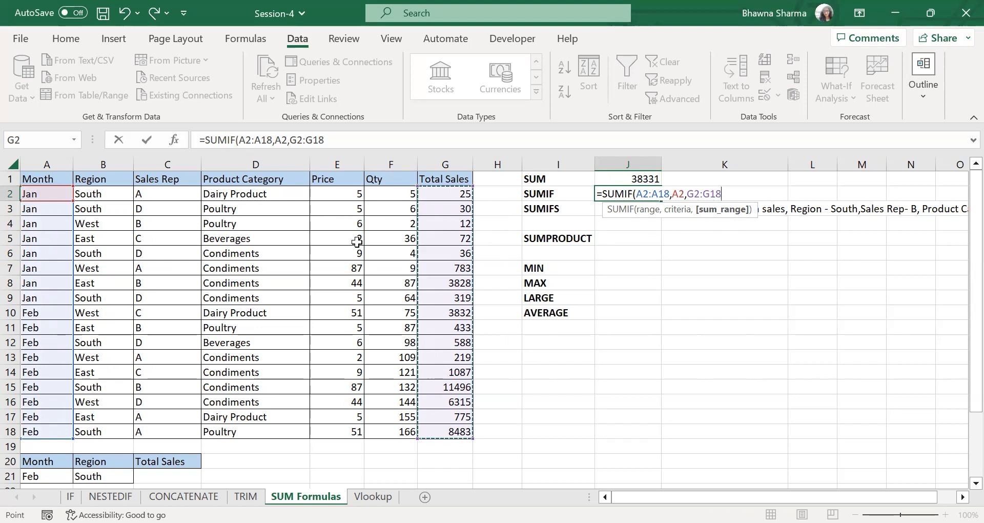
key("Return")
left_click(455, 196)
left_click_drag(455, 197, 463, 300)
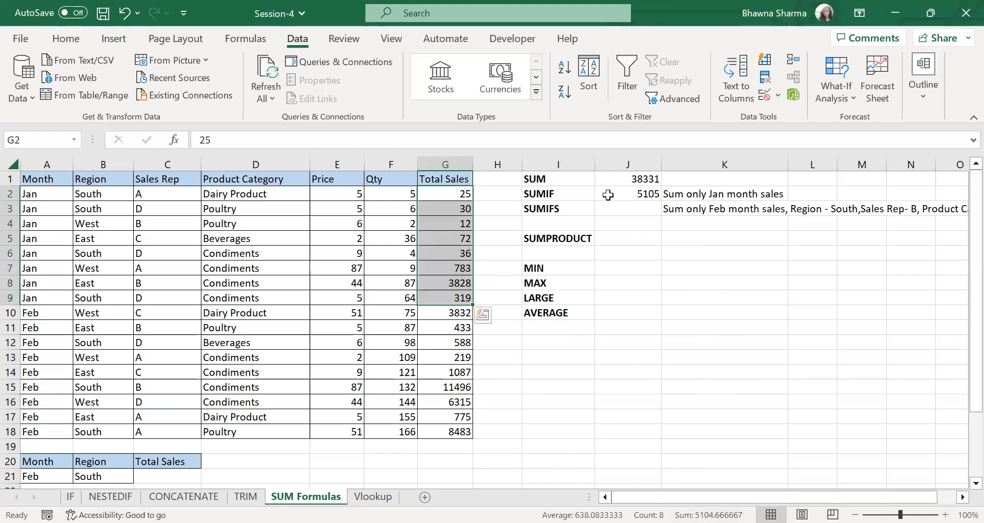
- Read the criteria note in K3 and start a SUMIFS formula in J3 with G2:G18 as the sum range
left_click(618, 212)
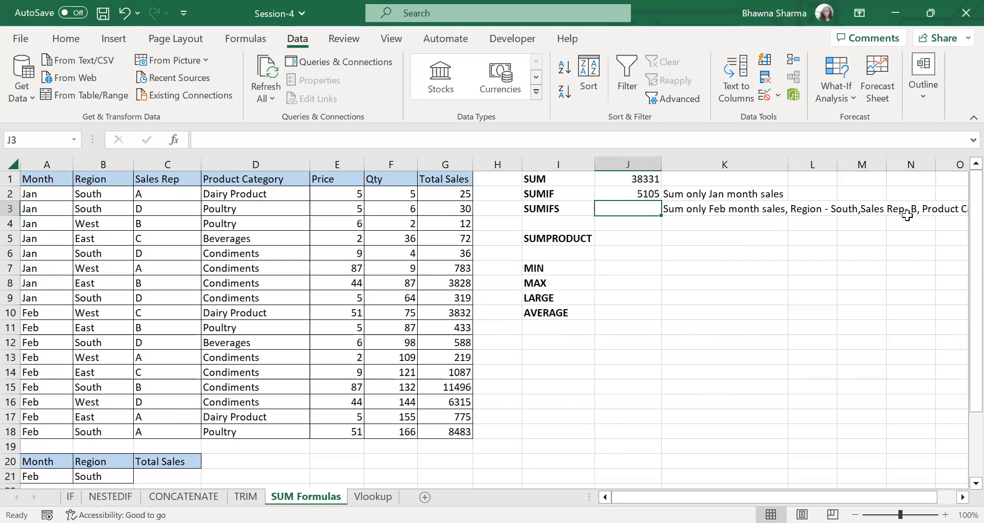
left_click(947, 497)
left_click(767, 208)
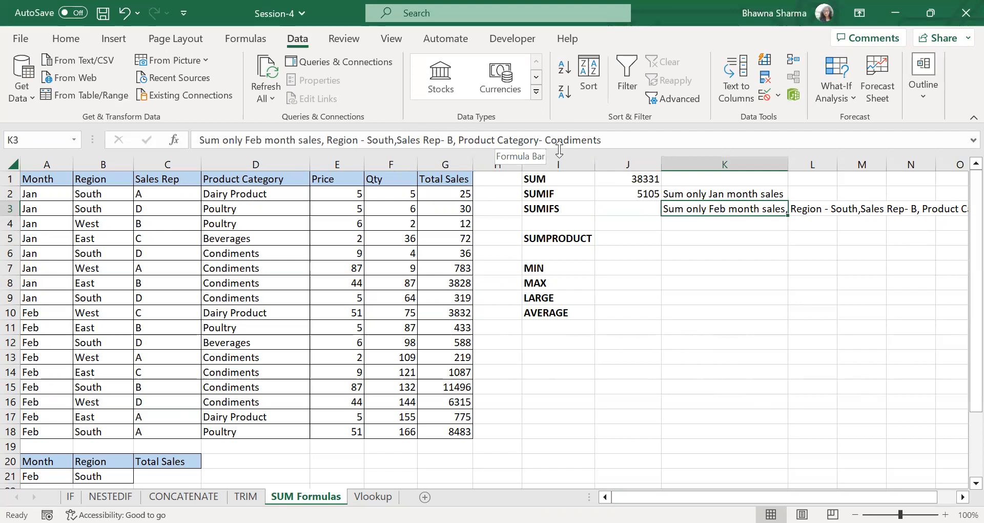
left_click(630, 210)
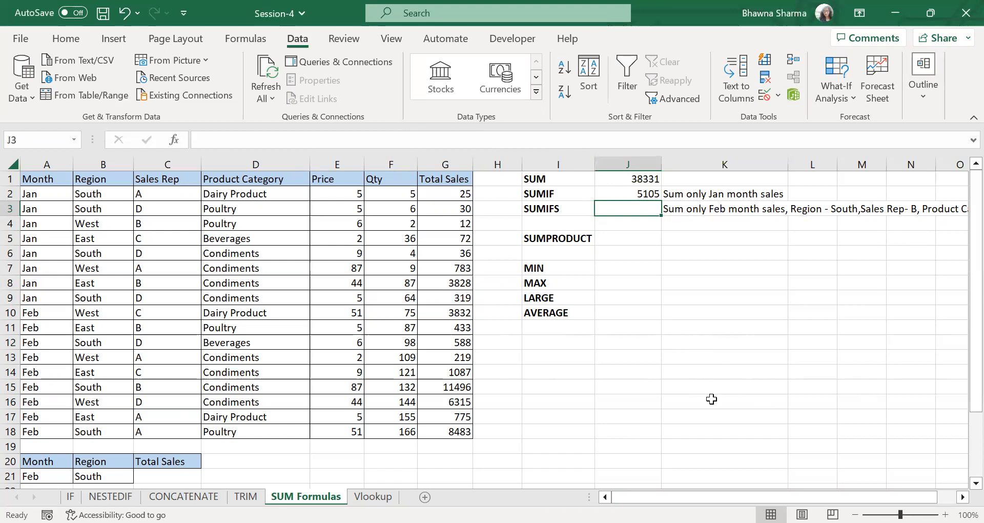
type("=")
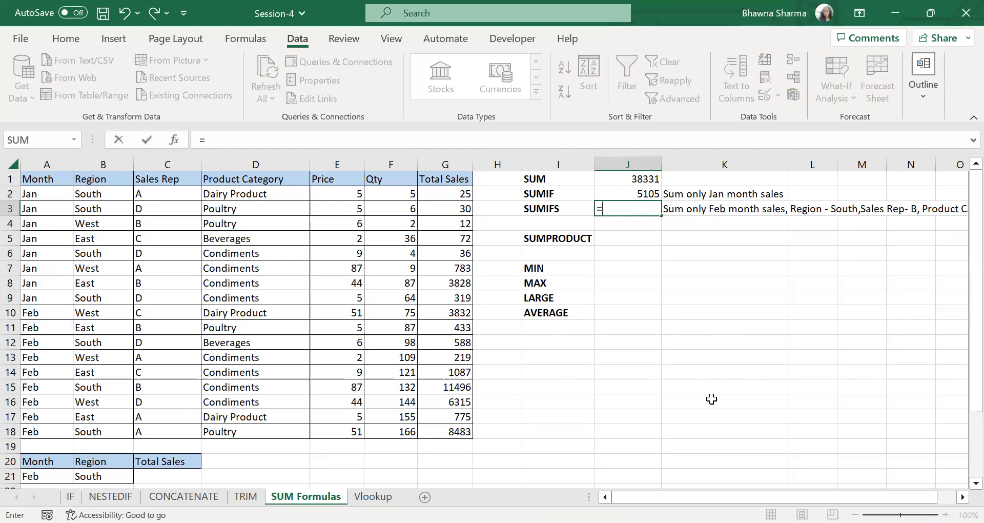
type("SUMIFS(")
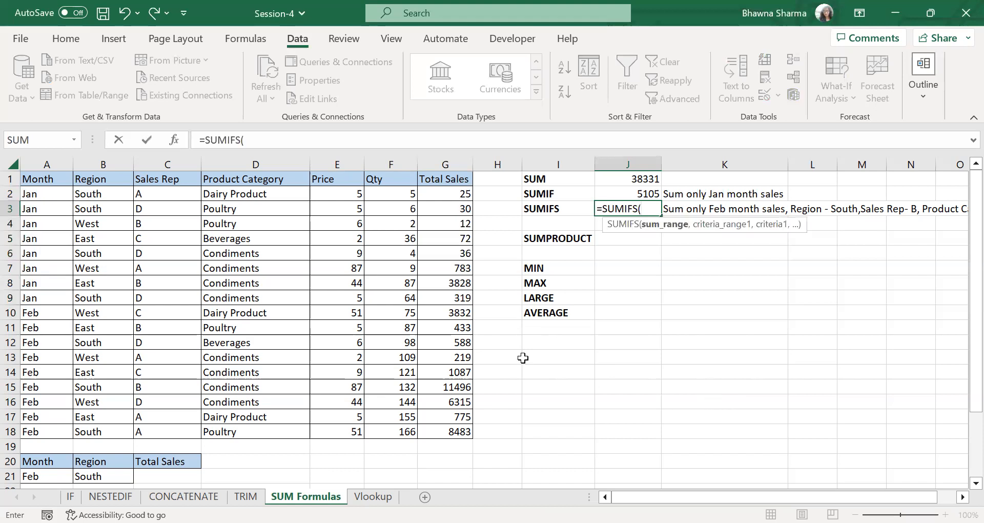
left_click(450, 193)
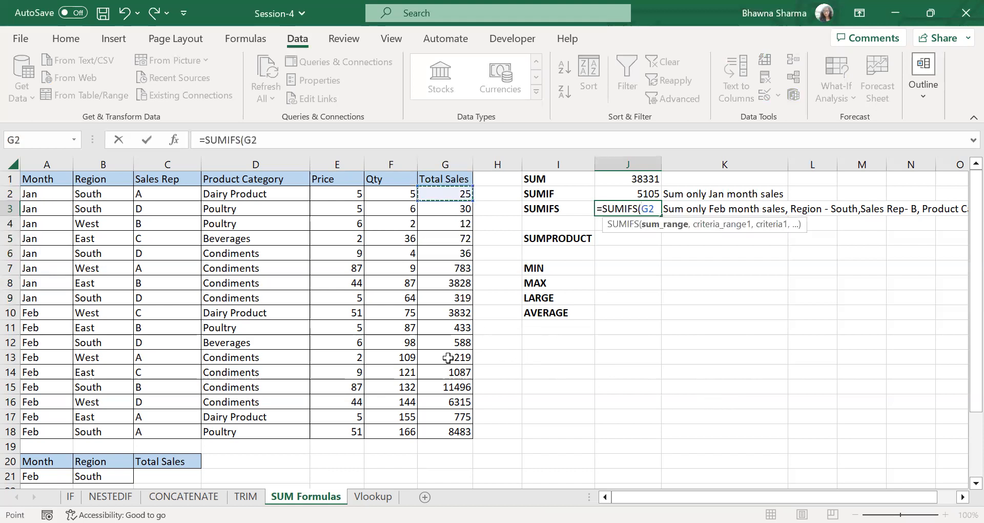
key("ctrl+shift+Down")
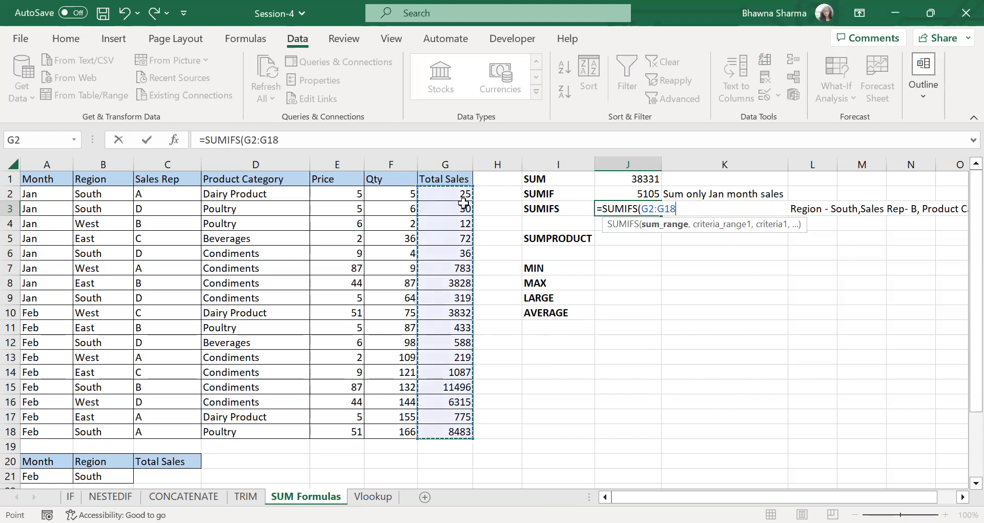
type(",")
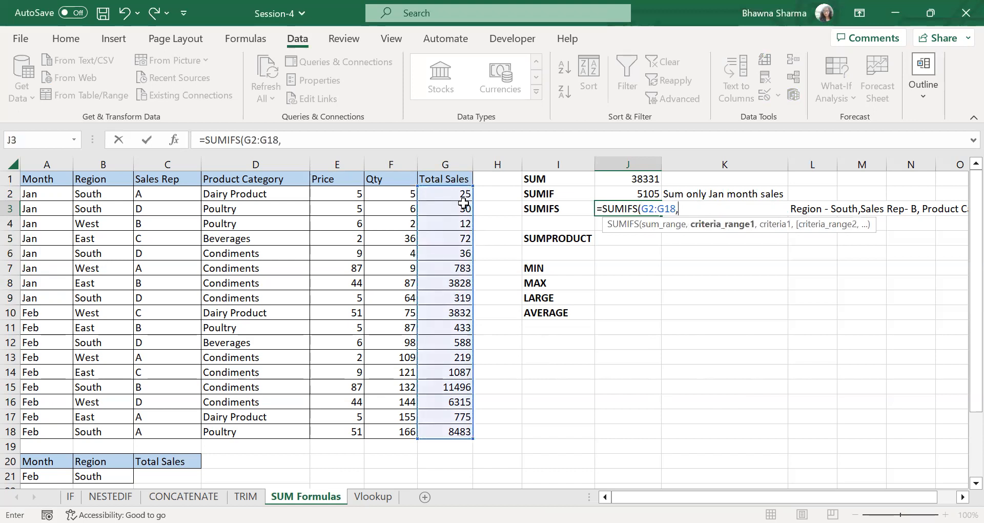
- Add the month criterion to the J3 SUMIFS formula, using range A2:A18 and A10 (Feb)
left_click(50, 195)
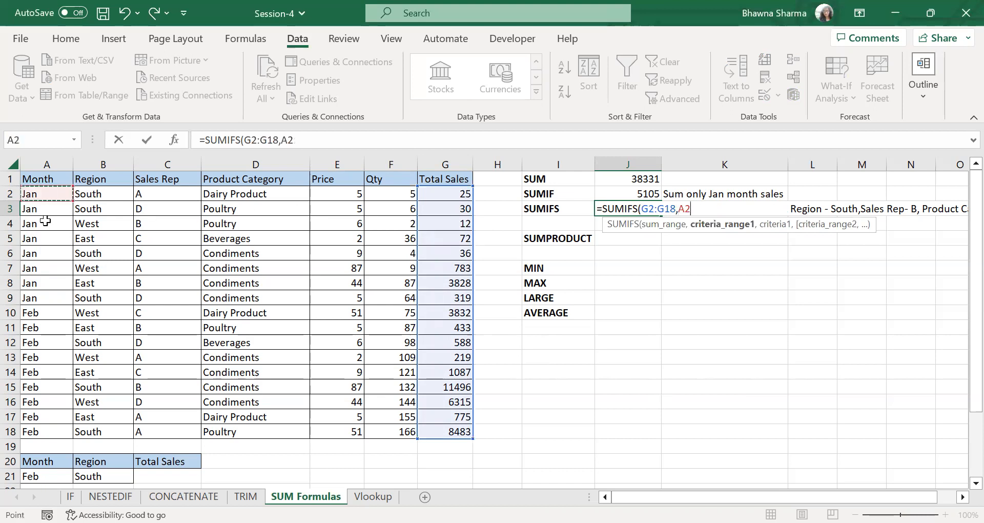
left_click(61, 430, "shift")
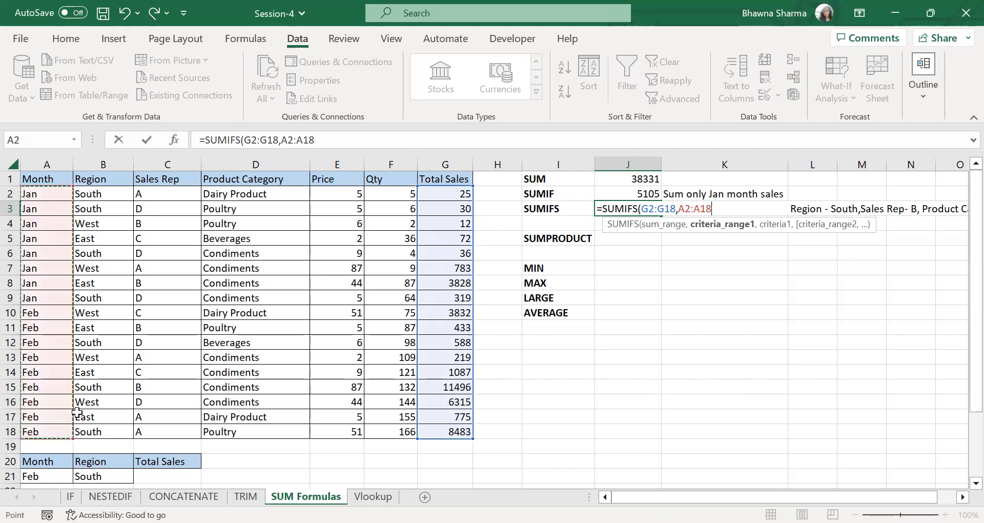
type(",")
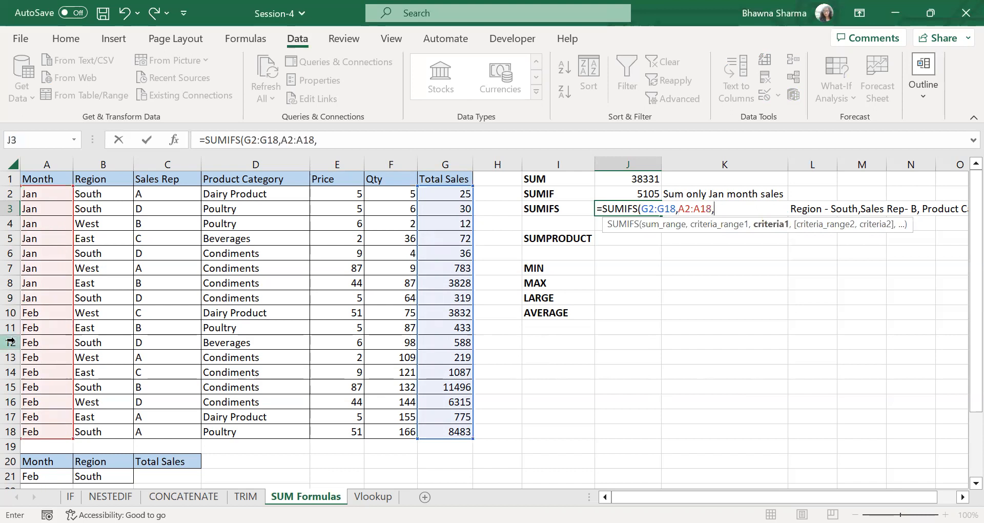
left_click(40, 313)
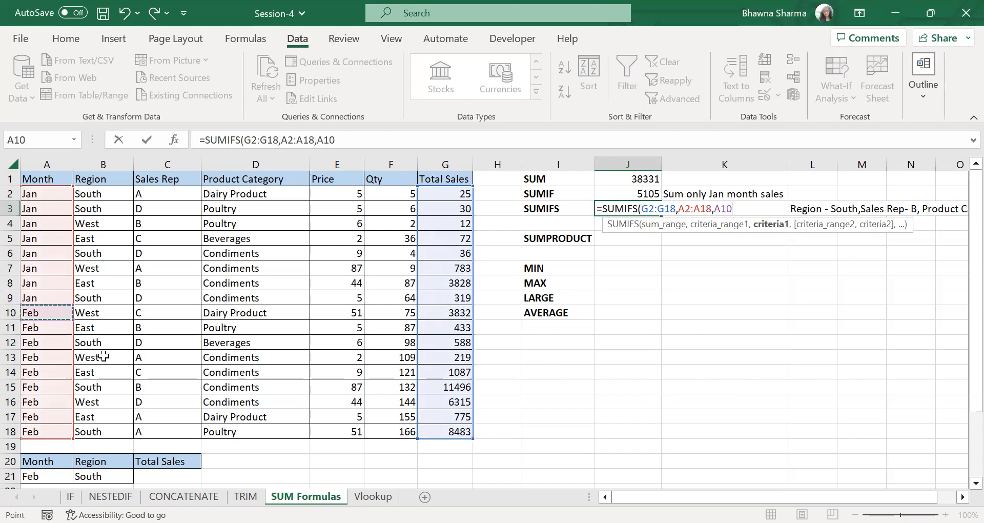
type(",")
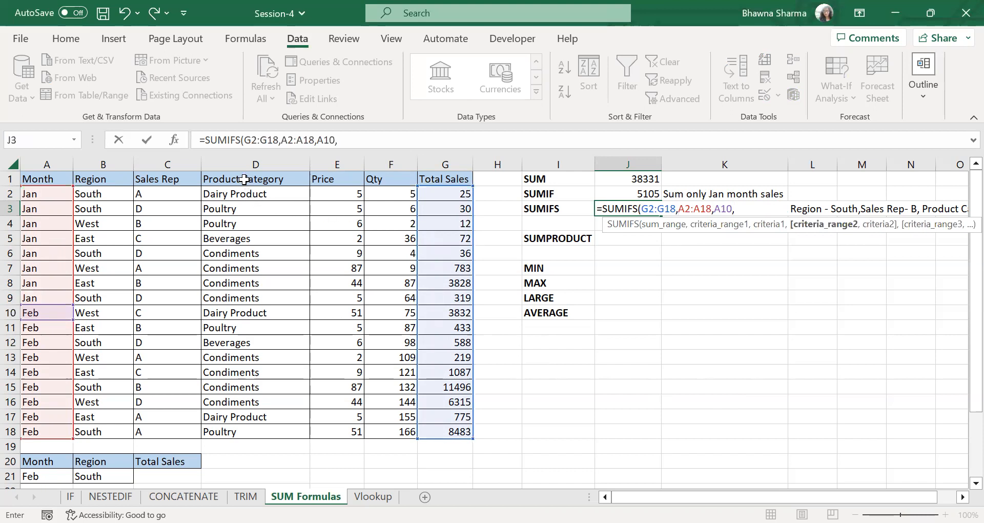
- Add the region criterion to the J3 formula, using range B2:B18 and B12 (South)
left_click(110, 194)
left_click(109, 433, "shift")
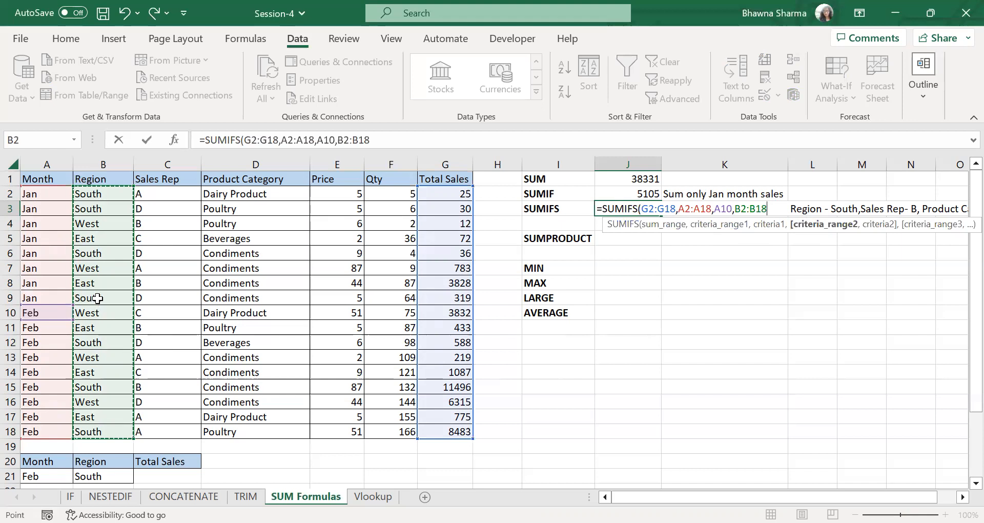
type(",")
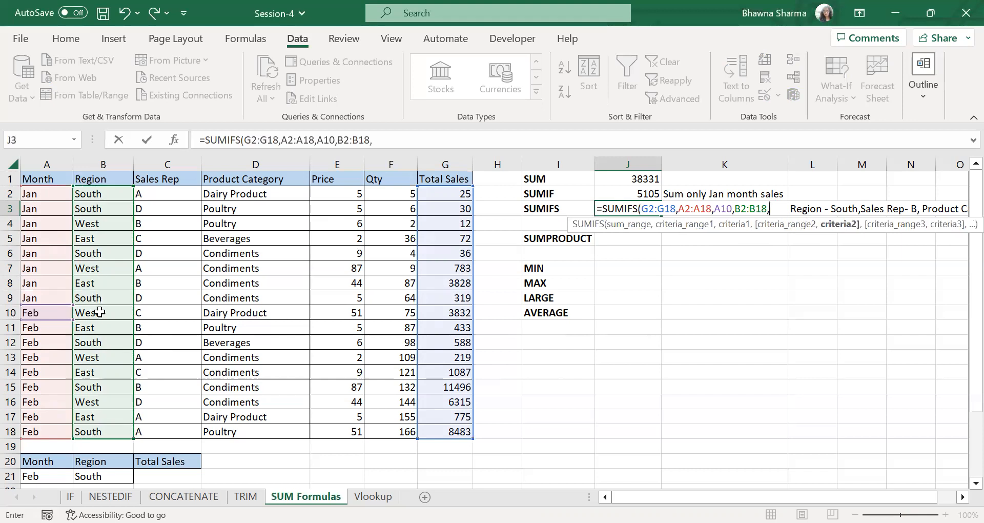
left_click(94, 340)
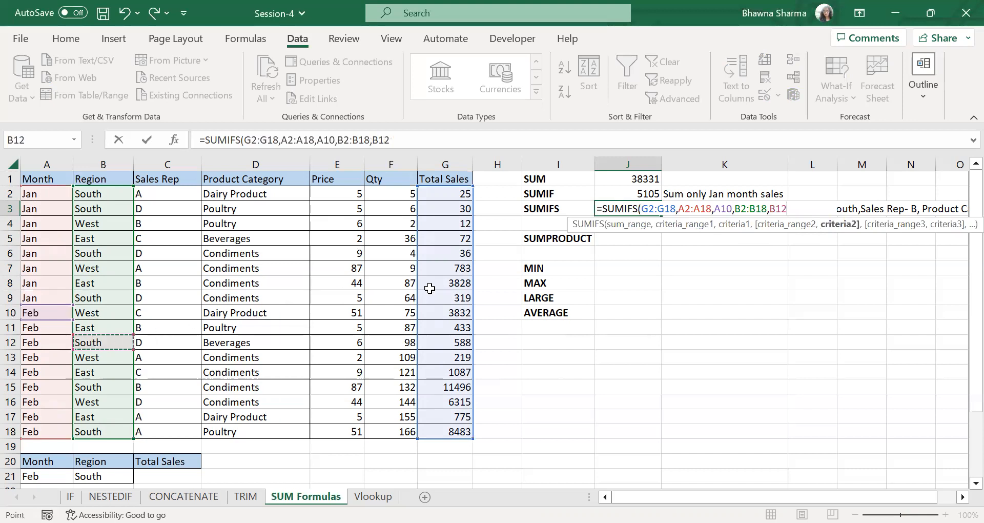
type(",")
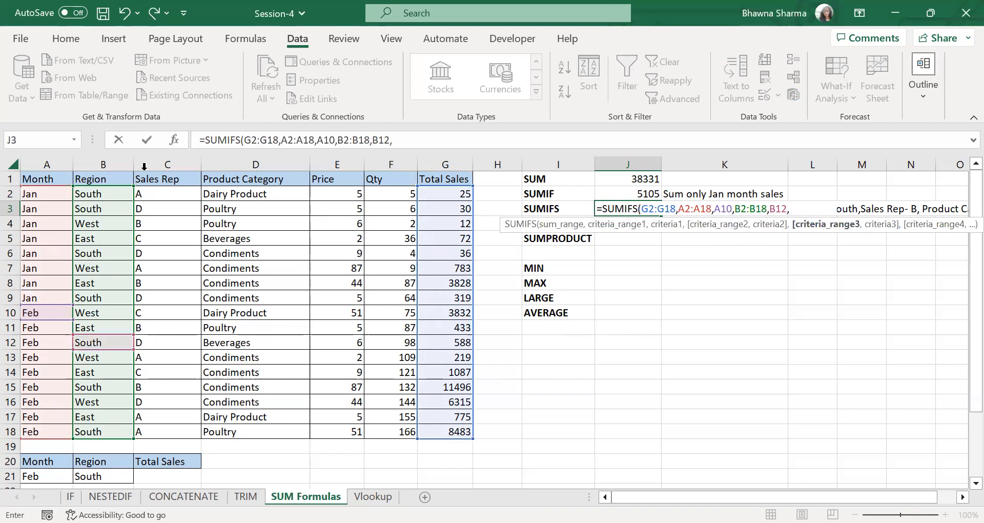
- Add the sales rep criterion to the J3 formula, using range C2:C18 and C11 (B)
left_click(168, 194)
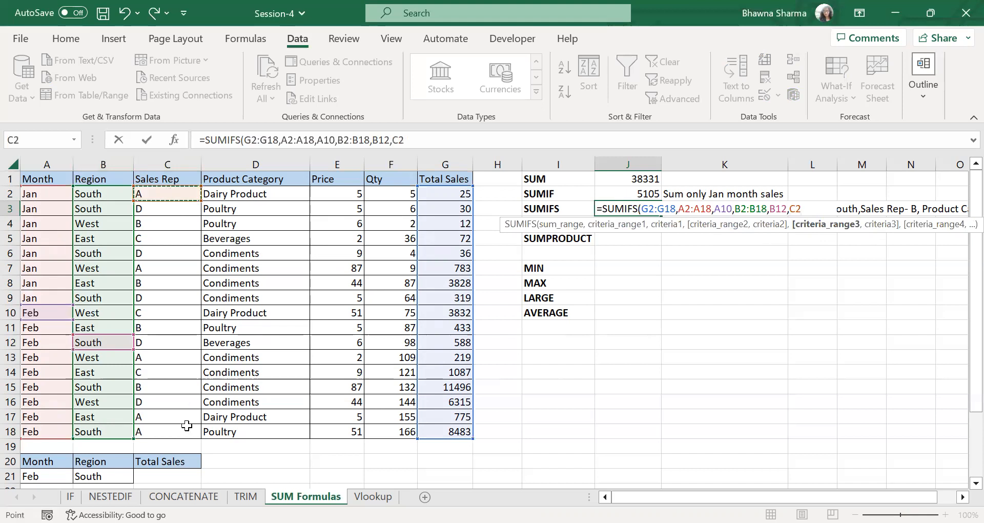
key("ctrl+shift+Down")
type(",")
left_click(165, 327)
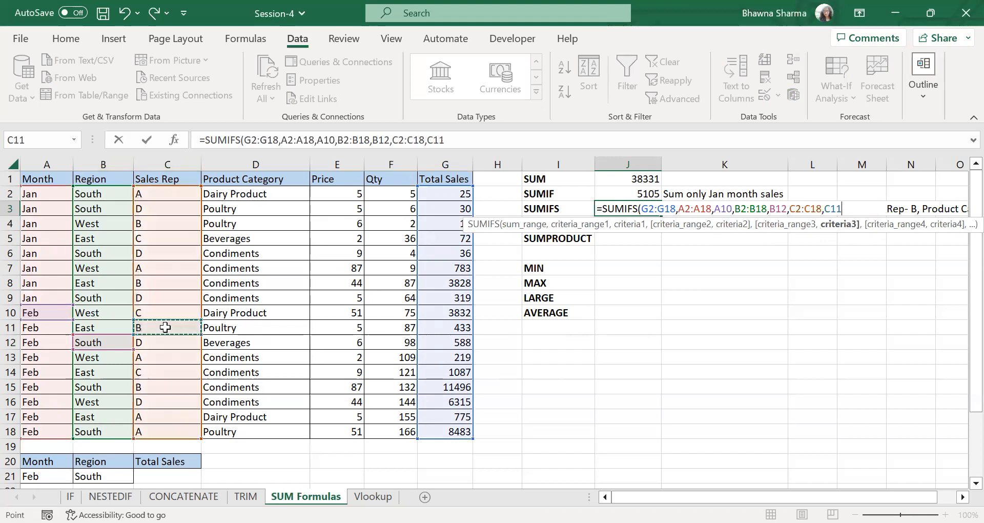
type(",")
- Complete the J3 SUMIFS formula with the product category criterion, using range D2:D18 and D9 (Condiments)
left_click(241, 193)
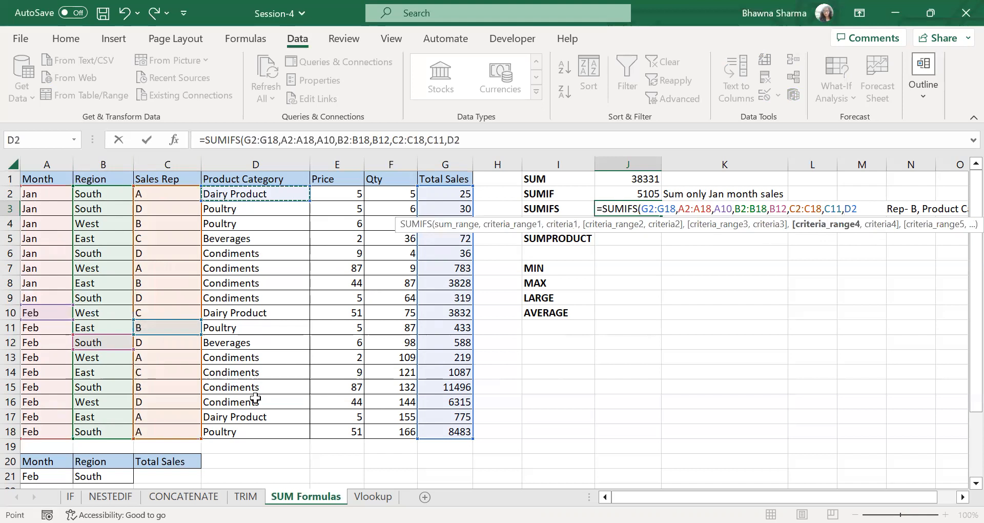
key("ctrl+shift+Down")
type(",")
left_click(263, 298)
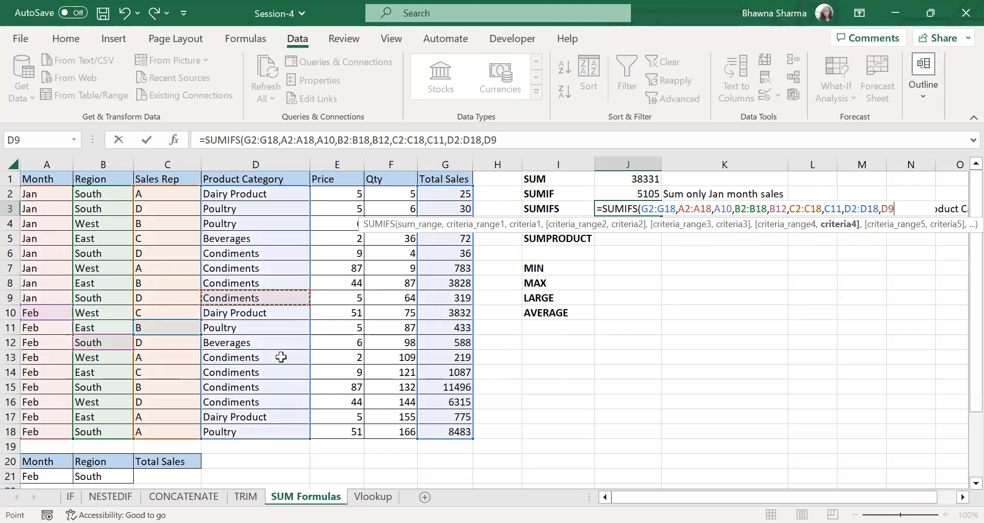
key("Return")
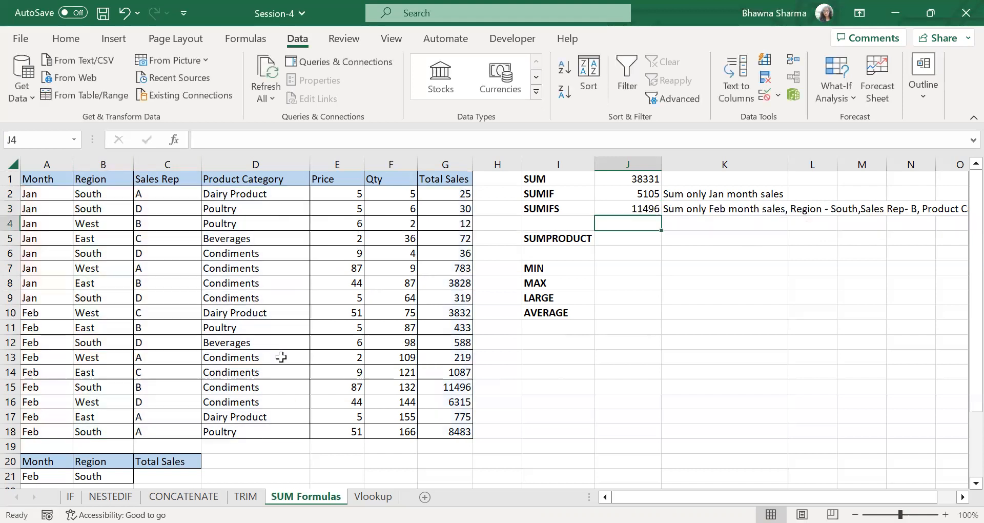
- Review the J3 formula, add filters to the sales table headers and filter Month to Feb only
double_click(610, 215)
left_click(624, 208)
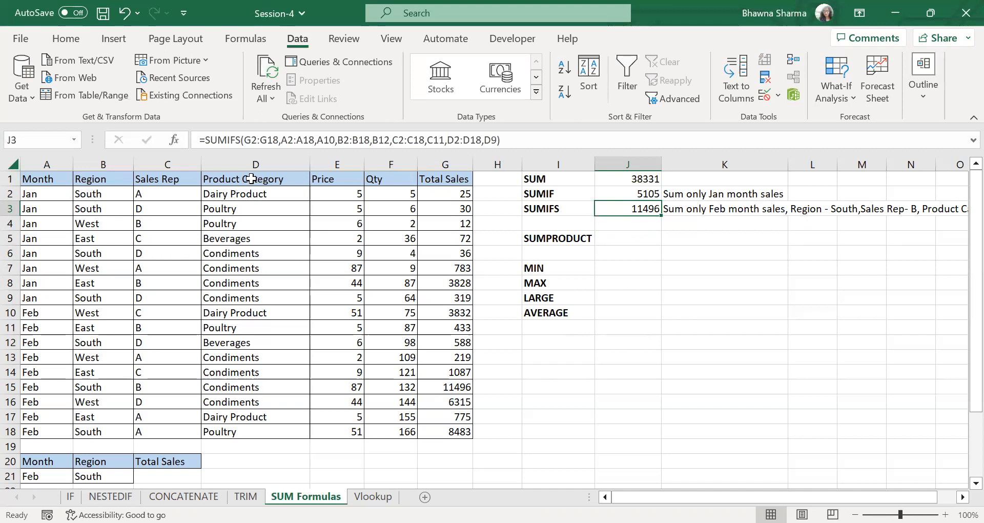
left_click(217, 299)
left_click(60, 180)
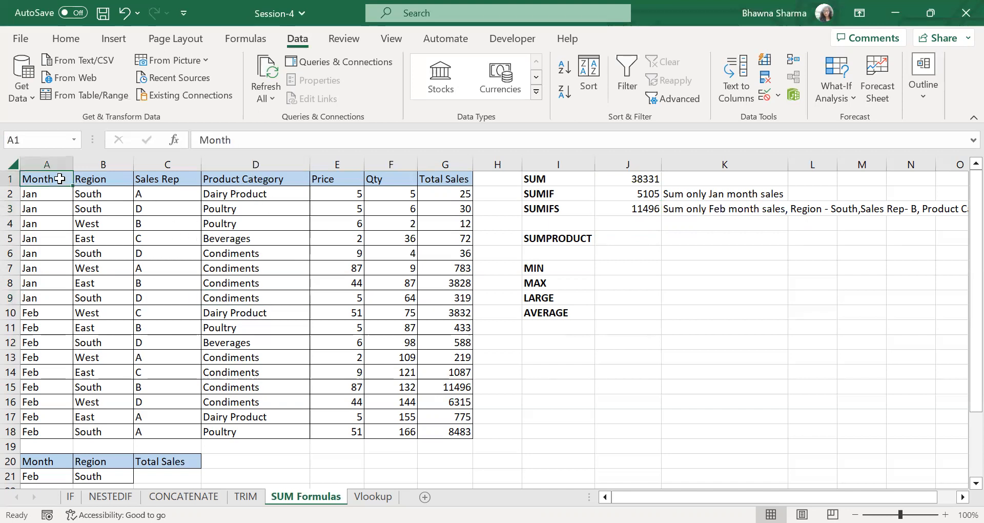
key("ctrl+shift+l")
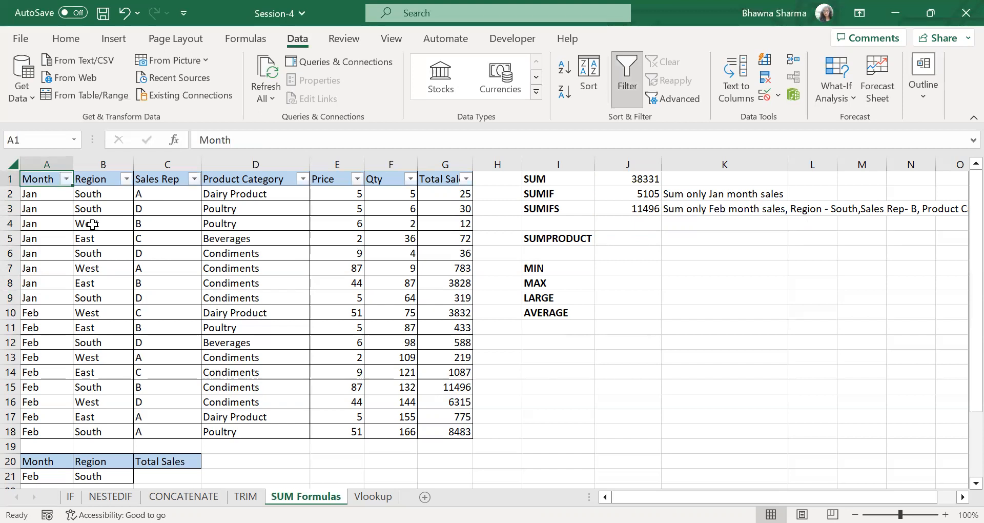
left_click(67, 179)
left_click(112, 351)
left_click(112, 364)
left_click(179, 497)
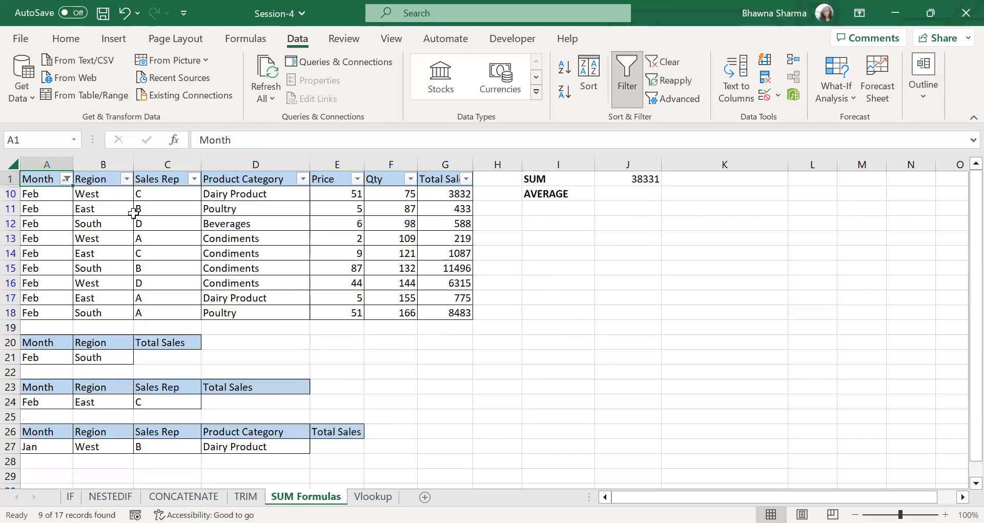
- Filter the sales table further to Region South and Sales Rep B
left_click(126, 179)
left_click(173, 351)
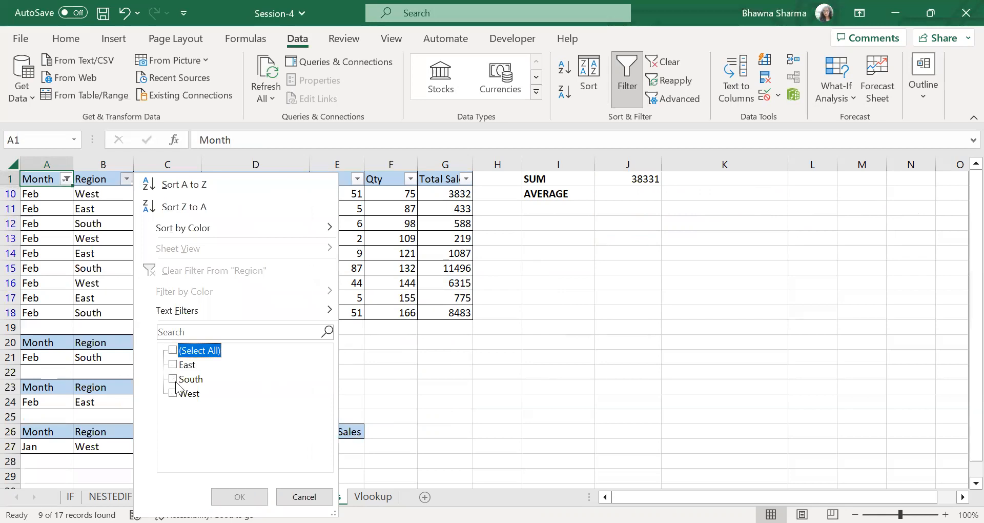
left_click(175, 379)
left_click(240, 497)
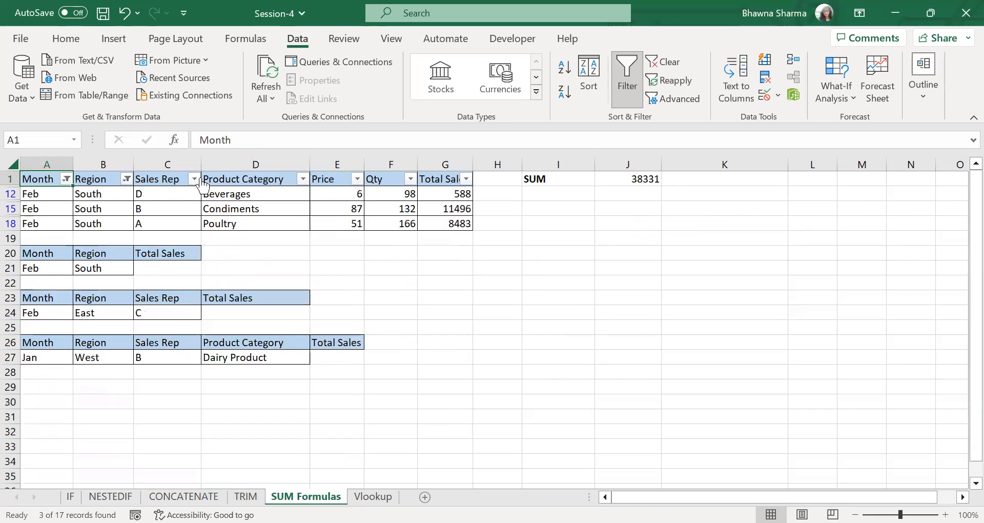
left_click(194, 179)
left_click(241, 351)
left_click(240, 379)
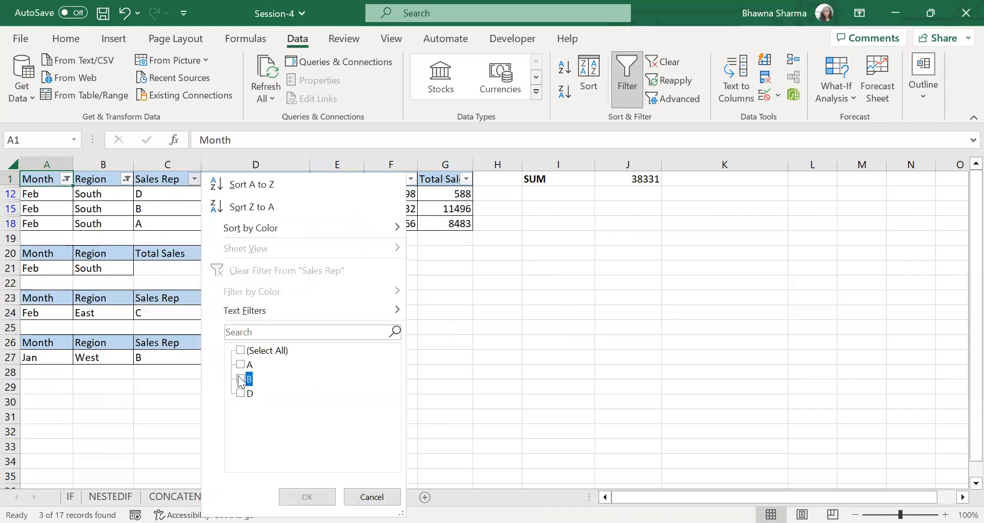
left_click(294, 493)
- Check the product category and total sales of the filtered row, and remove the filters from the table
left_click(239, 193)
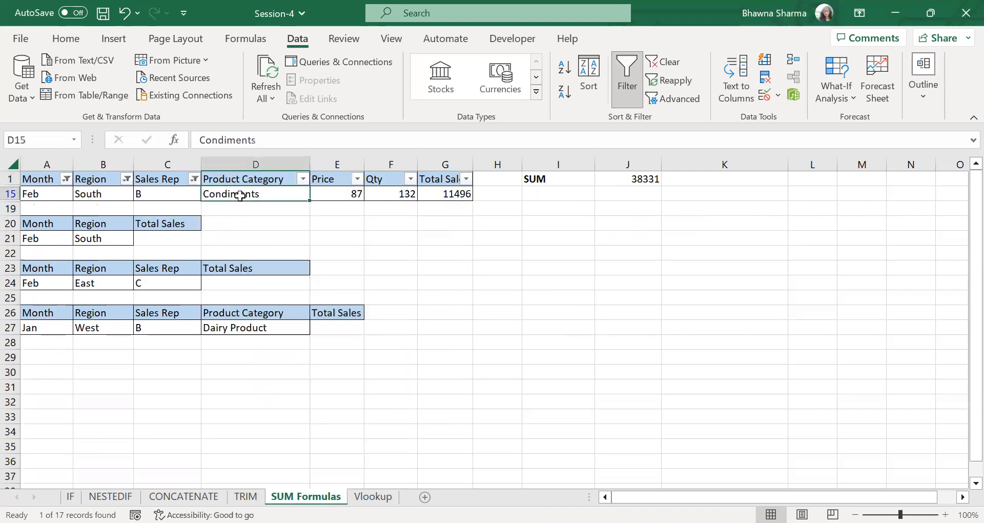
left_click(462, 198)
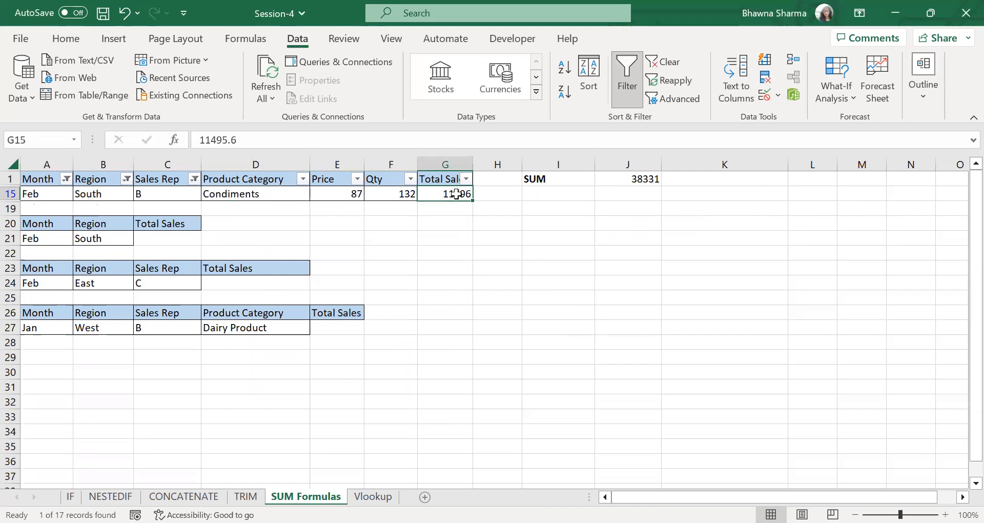
left_click(448, 180)
key("ctrl+shift+l")
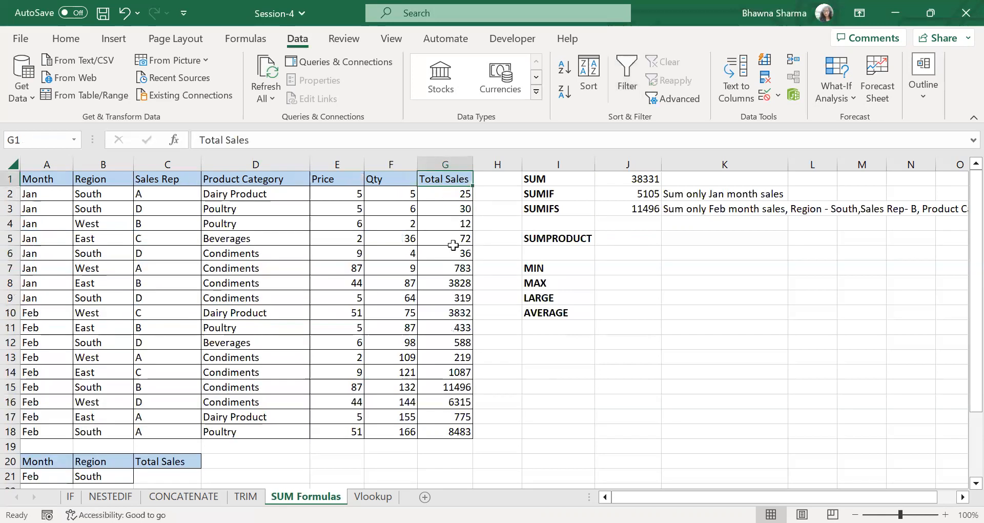
- Enter a SUMPRODUCT formula in J5 that multiplies the prices in E2:E18 by the quantities in F2:F18
left_click(647, 213)
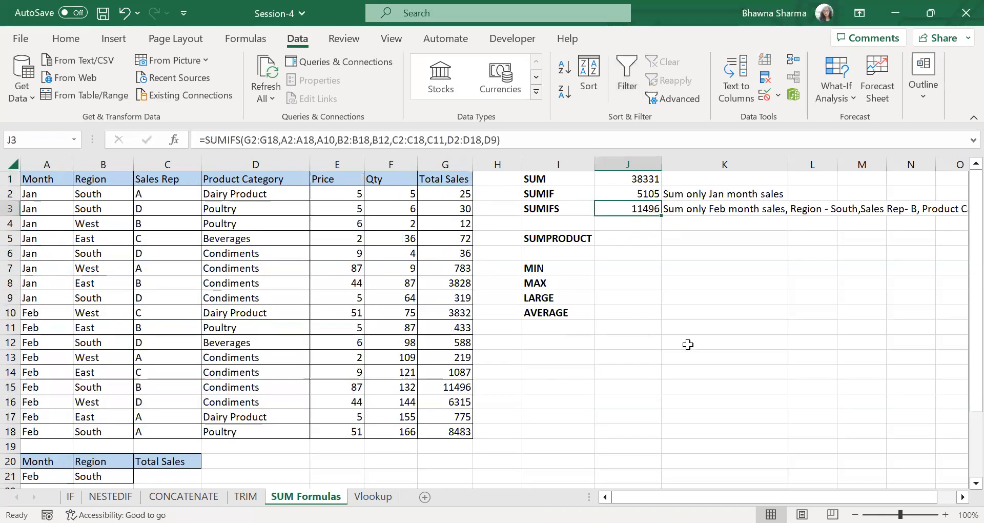
left_click(632, 242)
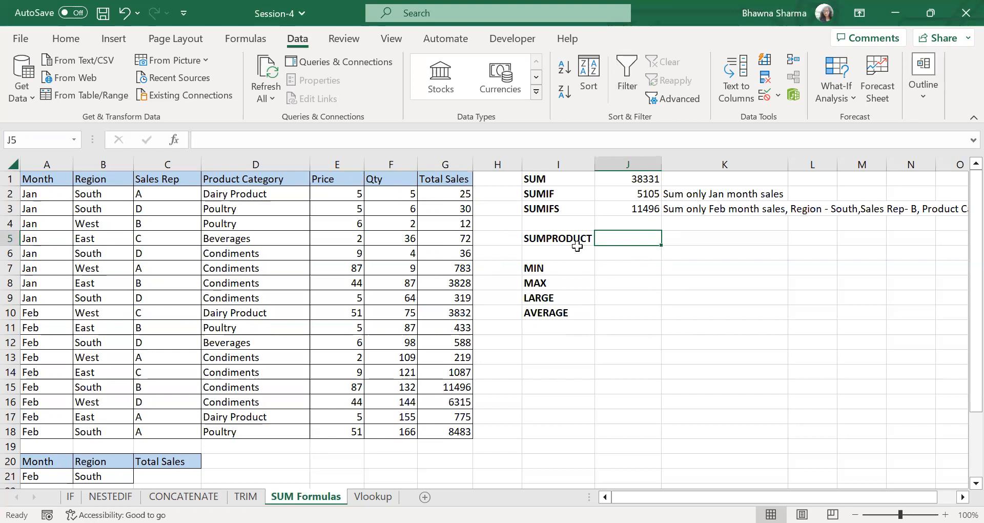
type("=")
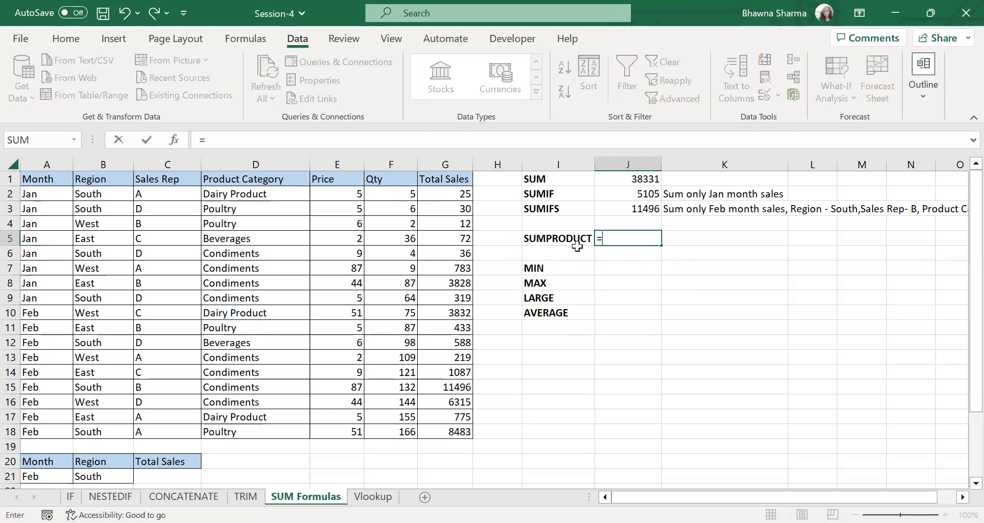
type("SUMPROD")
key("Tab")
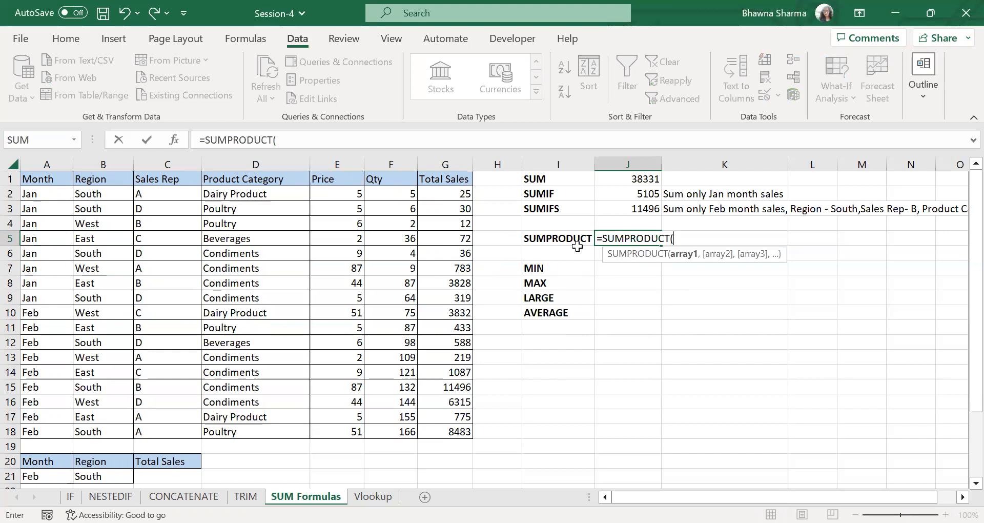
left_click_drag(350, 194, 340, 426)
type(",")
left_click(403, 200)
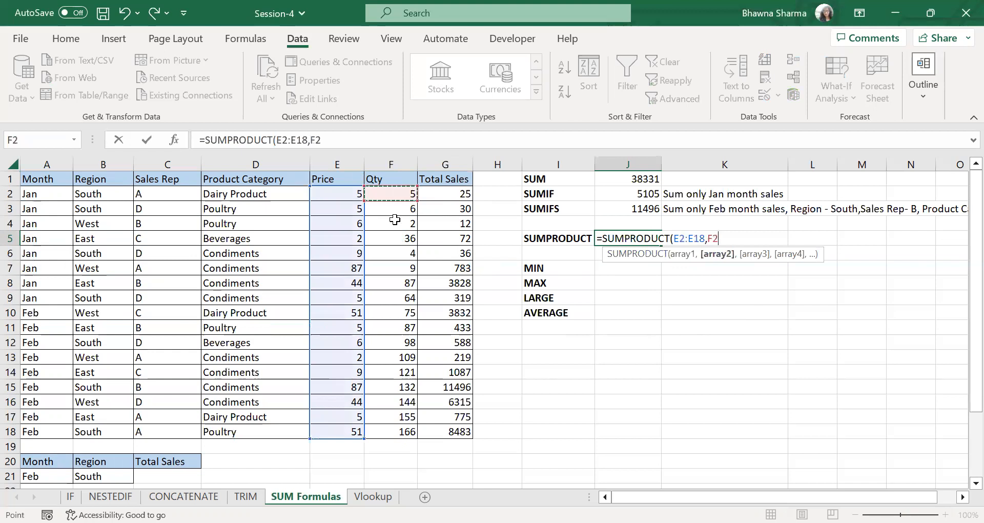
key("ctrl+shift+Down")
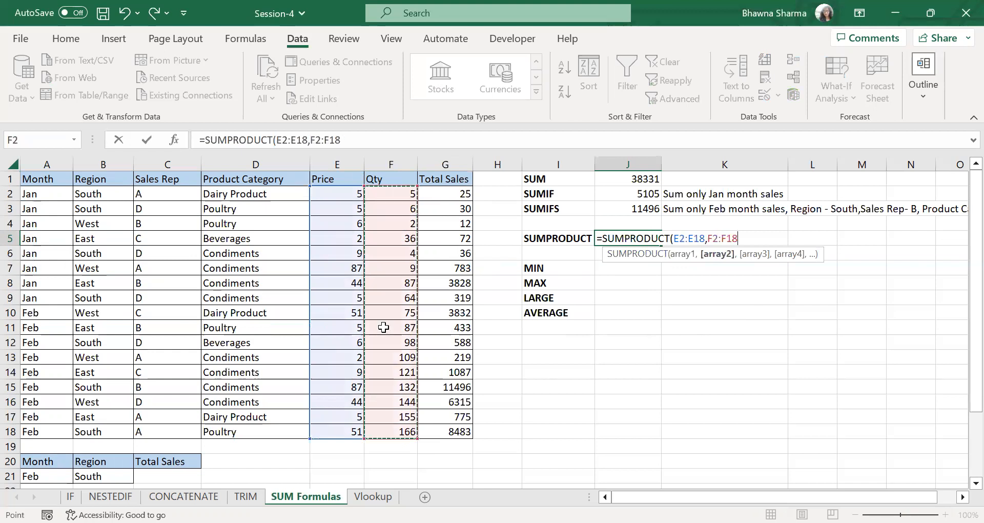
key("Return")
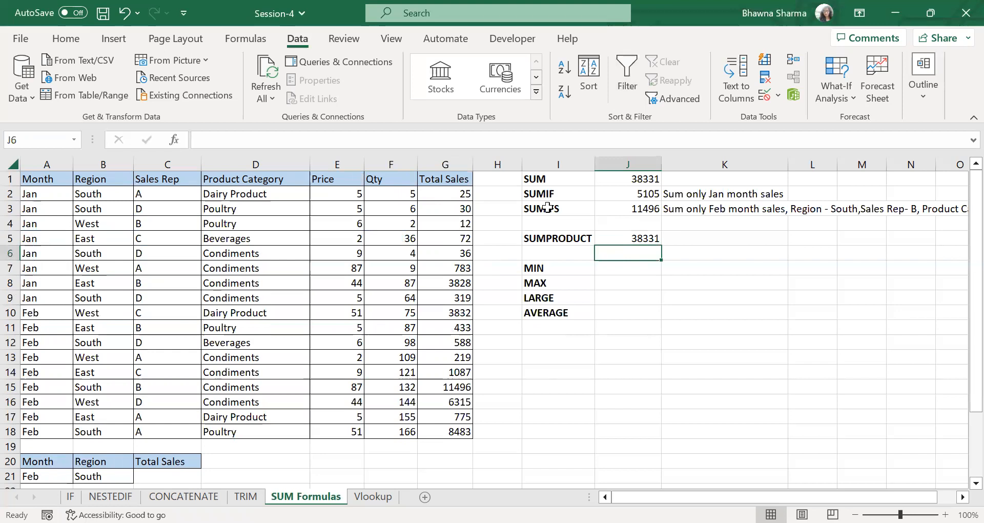
- Compare the SUMPRODUCT result in J5 with the sum of the Total Sales column
left_click(618, 238)
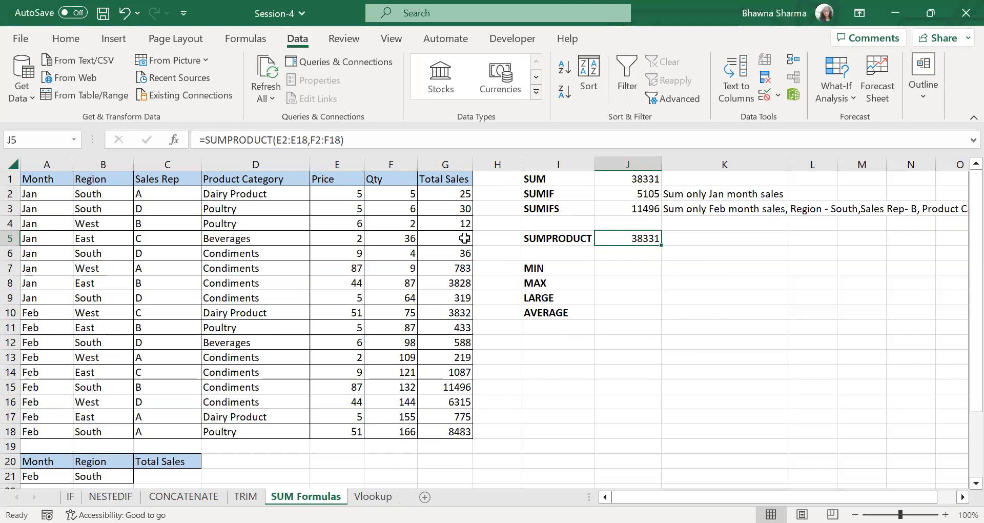
left_click(449, 161)
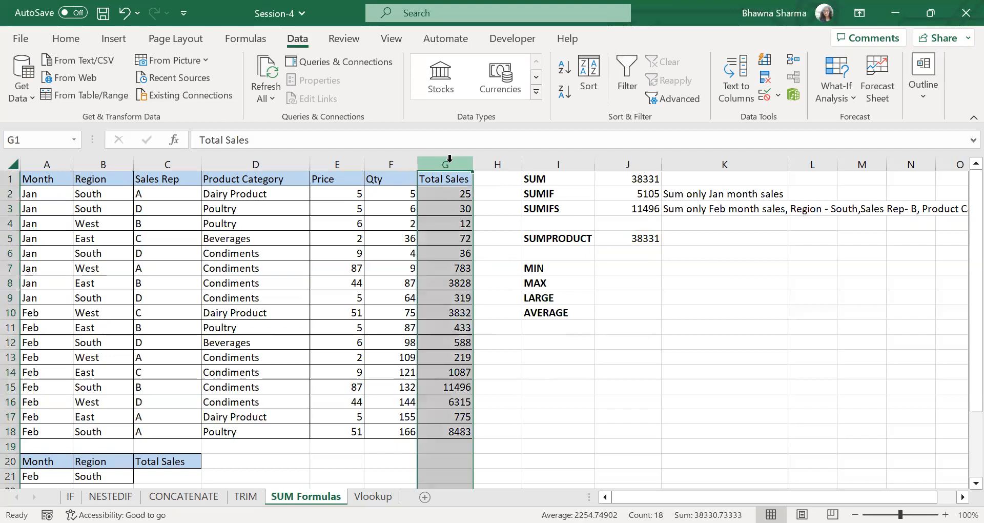
left_click(612, 242)
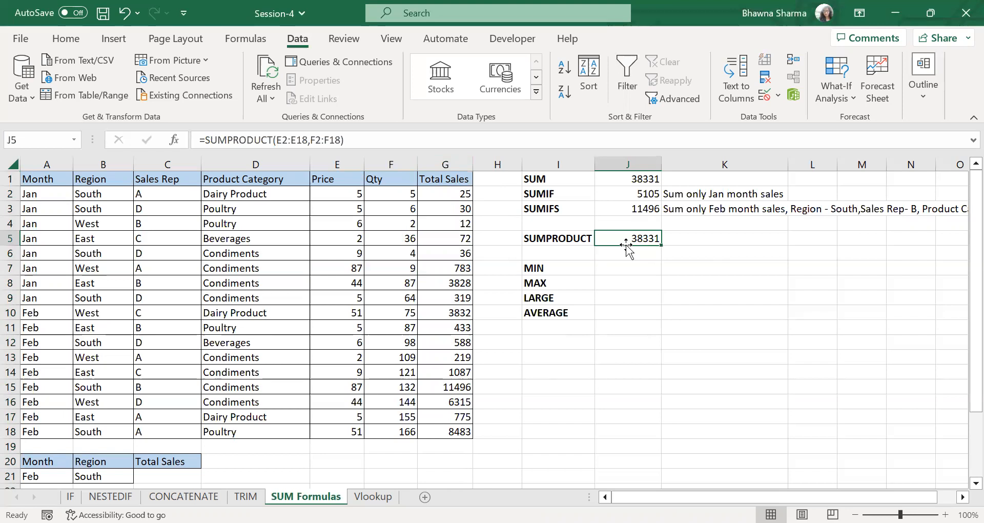
- Enter a MIN formula in J7 over the total sales range G2:G18
left_click(607, 271)
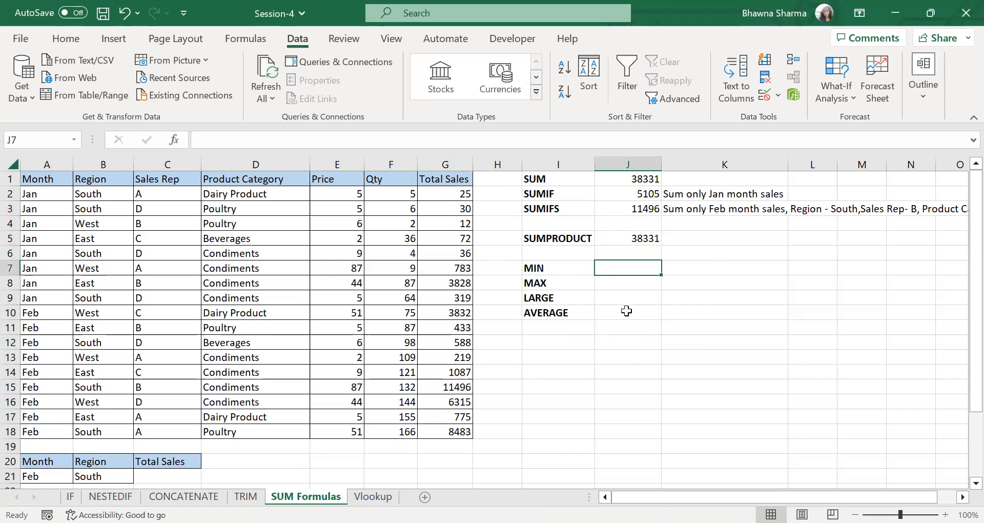
type("=")
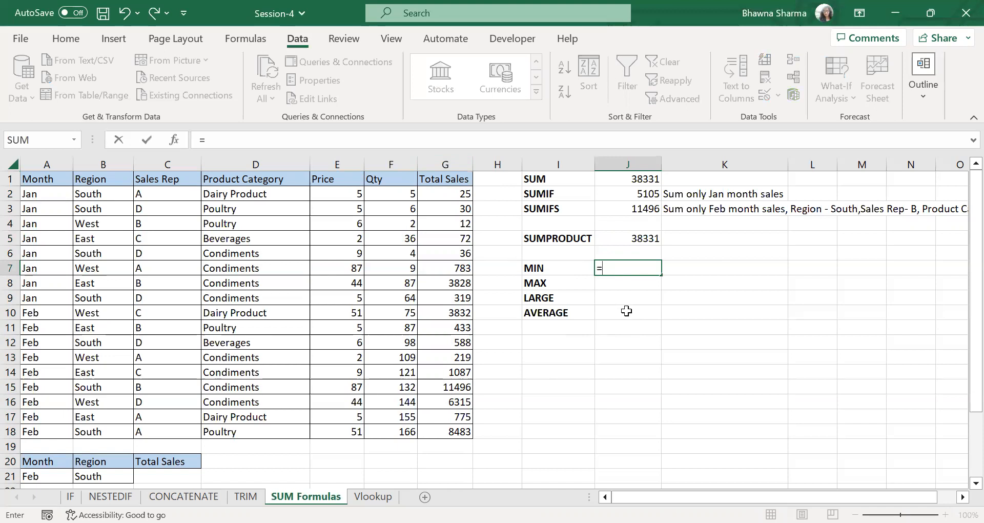
type("MIN(")
left_click(461, 194)
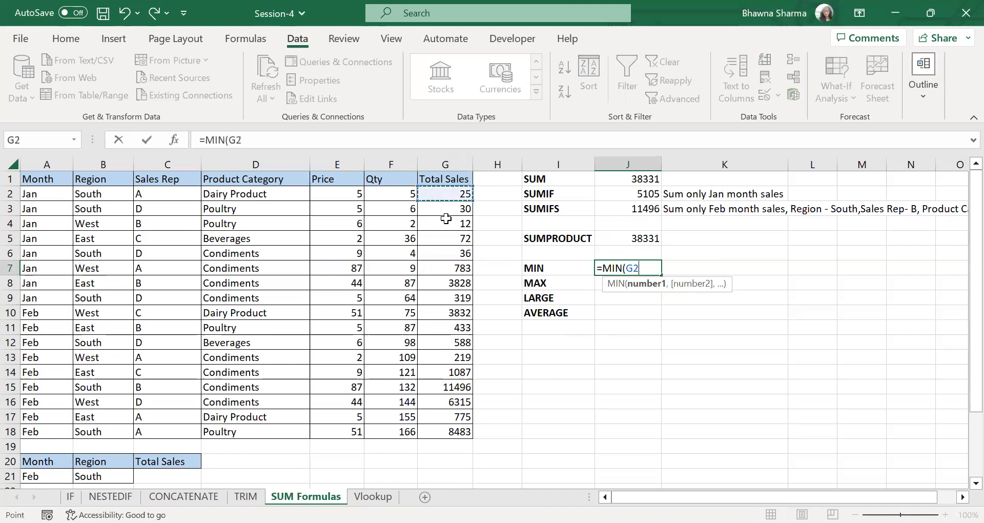
key("ctrl+shift+Down")
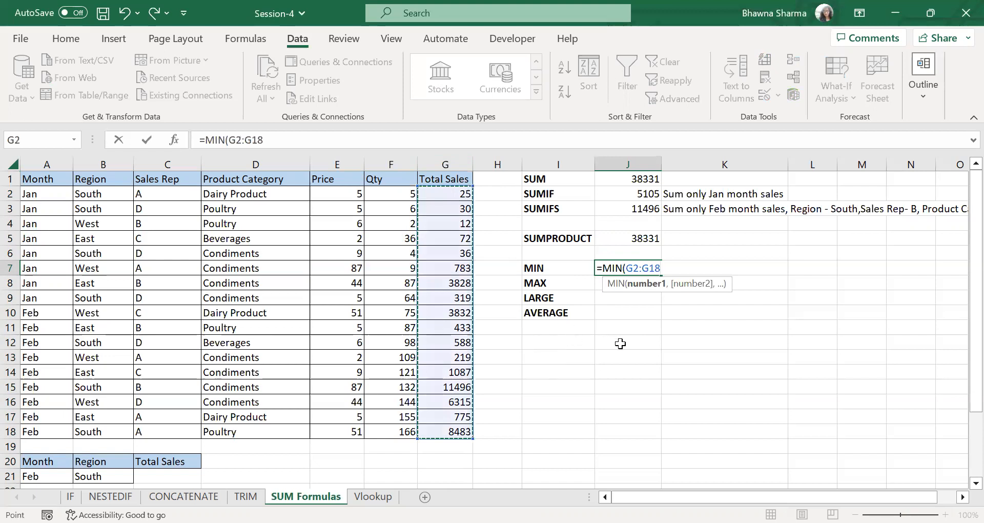
key("Return")
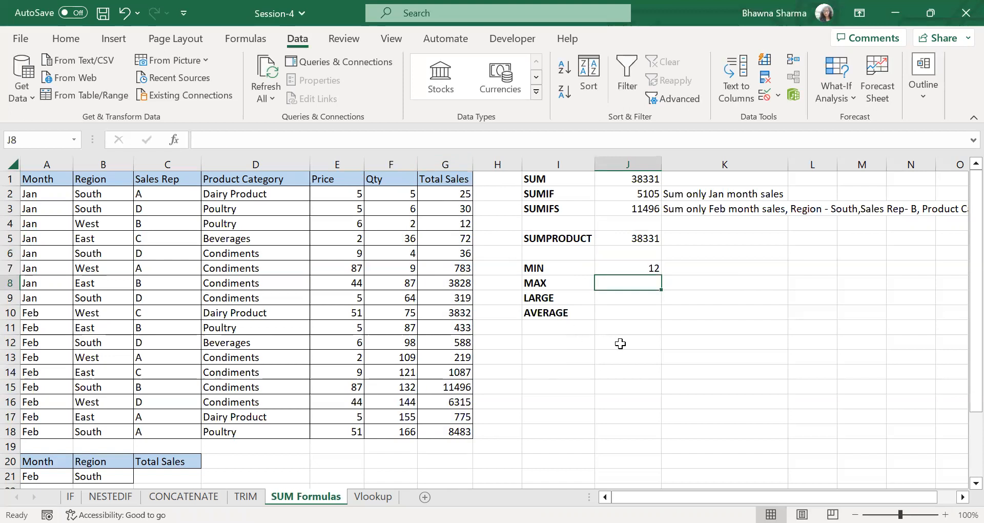
- Enter a MAX formula in J8 over the total sales range G2:G18
type("=")
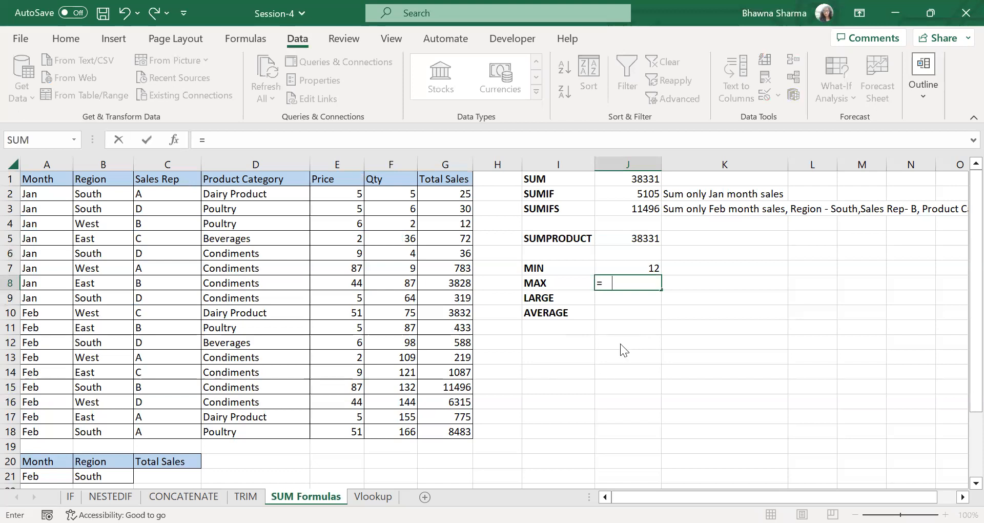
type("MAX(")
left_click(451, 197)
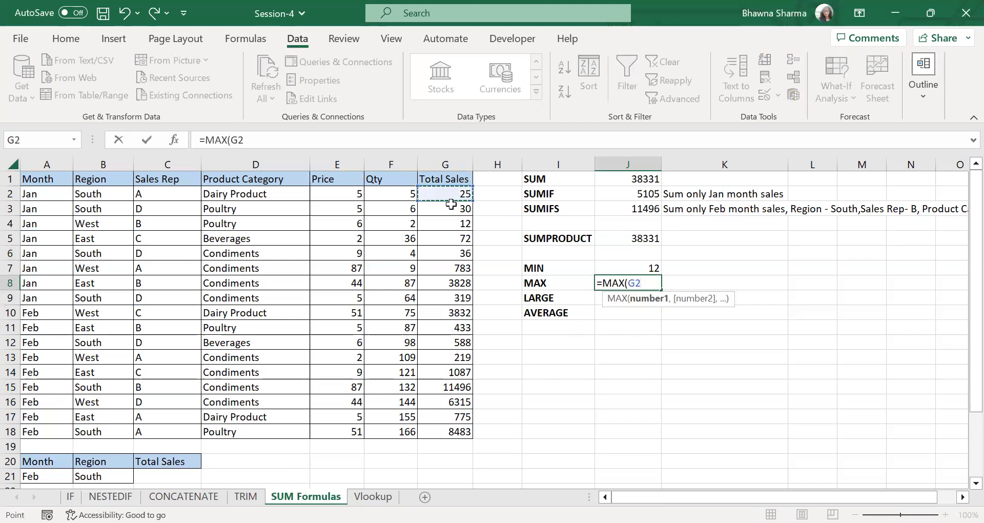
key("ctrl+shift+Down")
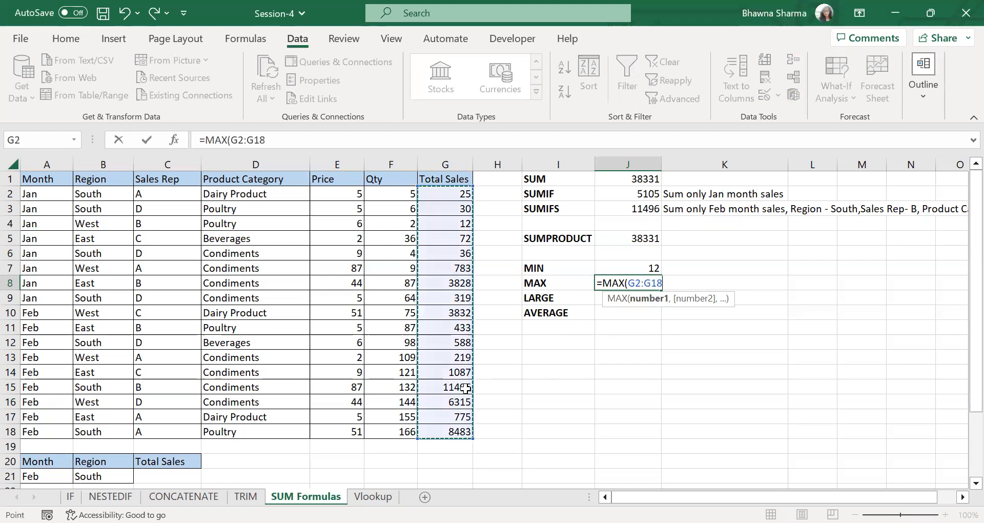
key("Return")
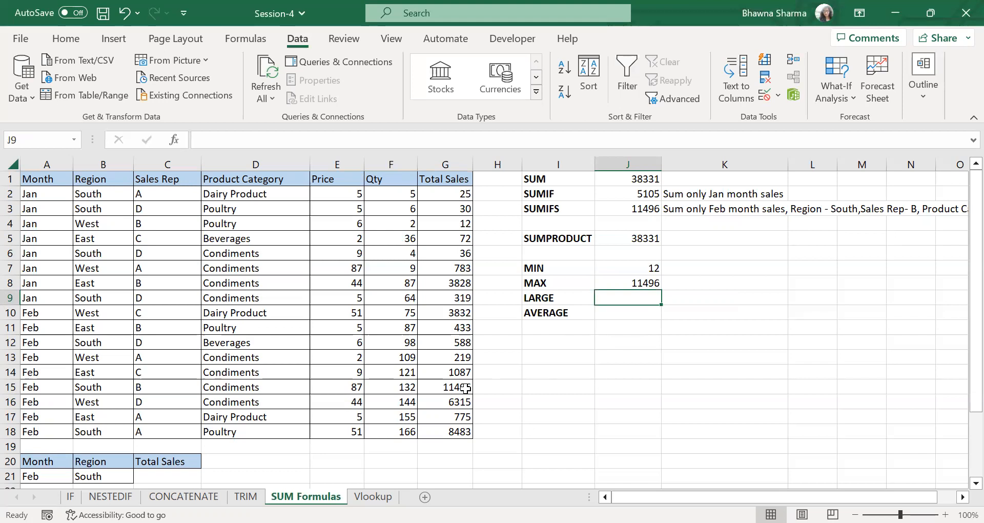
- Enter a LARGE formula in J9 that returns the second-largest total sale, using G2:G18 and k value 2
type("=LAS")
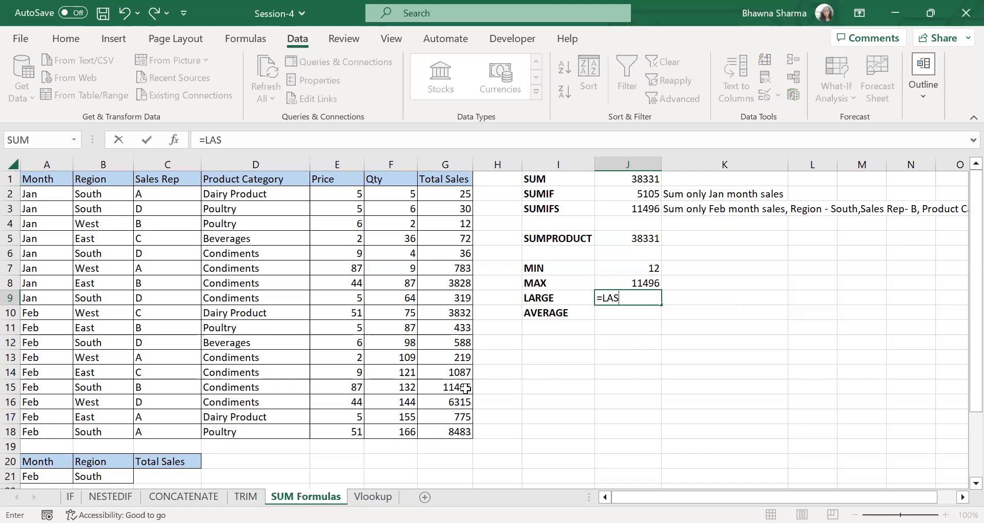
key("BackSpace")
type("RGE(")
left_click(456, 195)
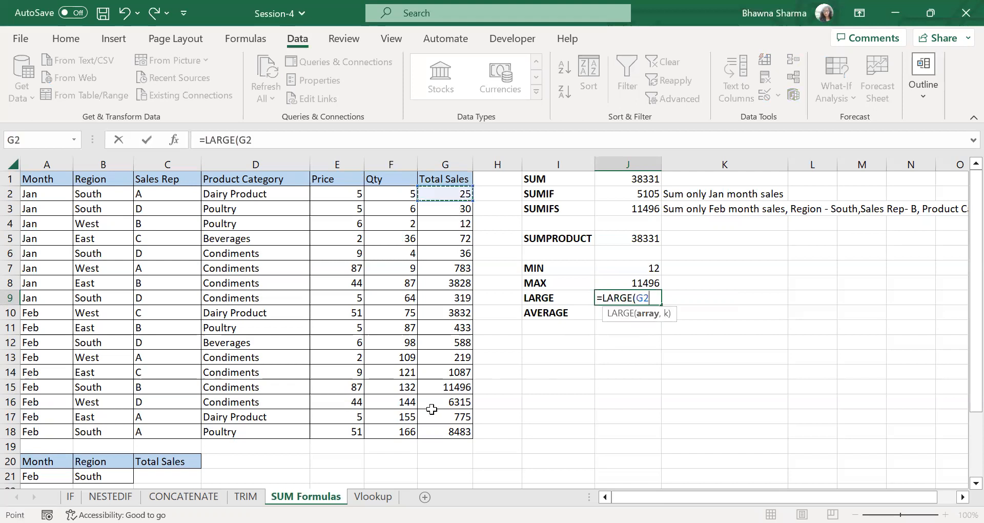
key("ctrl+shift+Down")
type(",2")
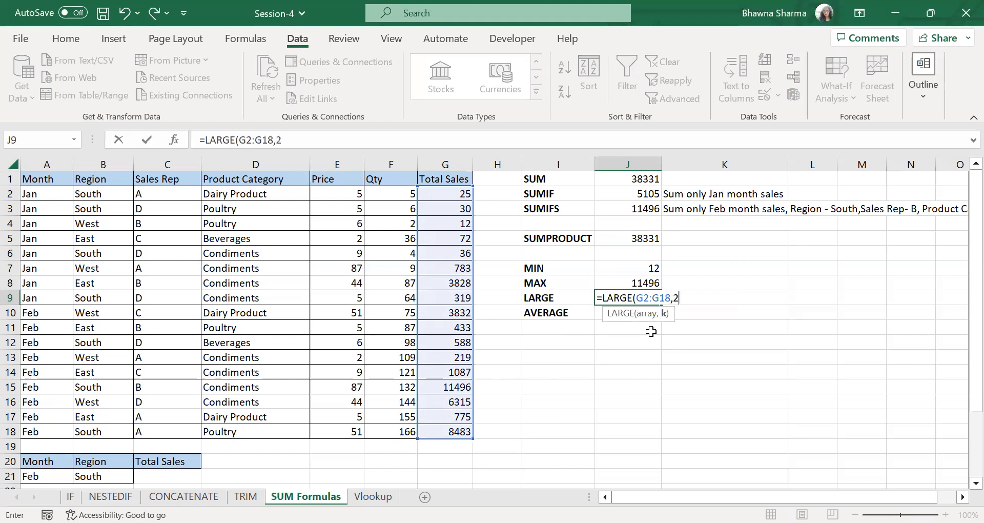
key("Return")
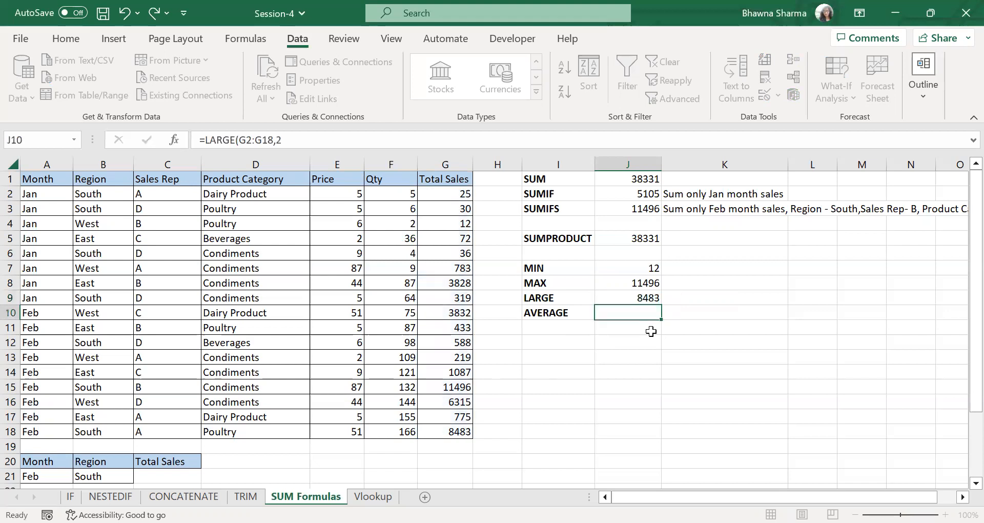
- Change the k value of the LARGE formula in J9 to 1 and compare the result with the MAX result
left_click(652, 295)
left_click(283, 140)
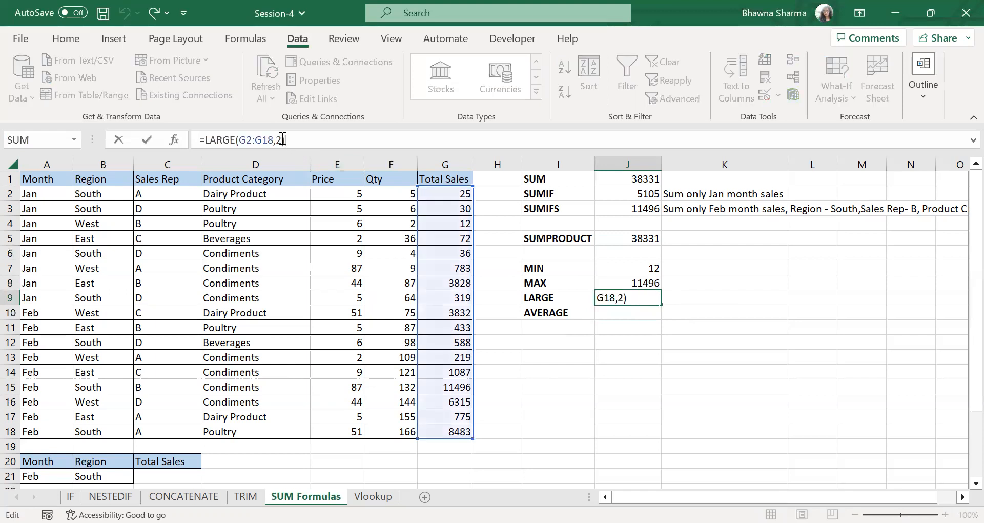
key("BackSpace")
type("1")
key("Return")
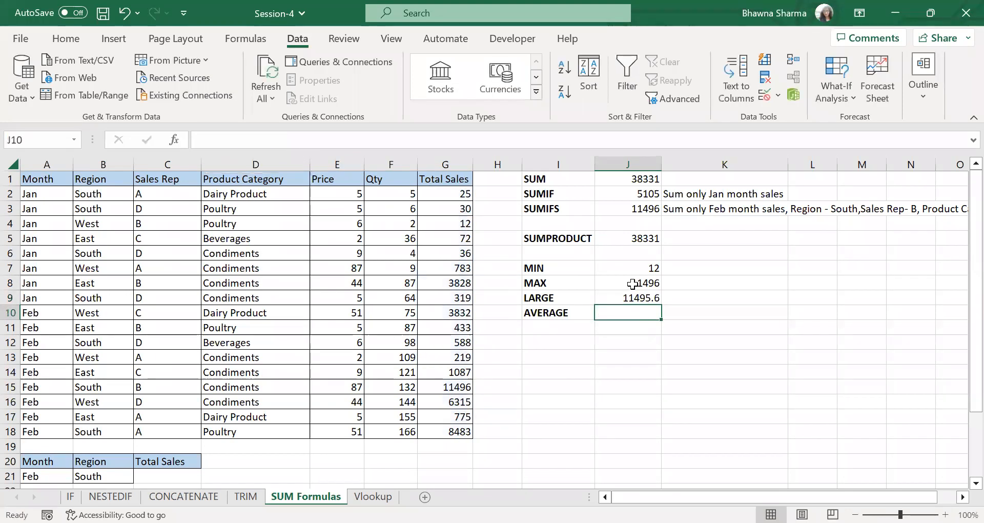
left_click_drag(625, 284, 636, 298)
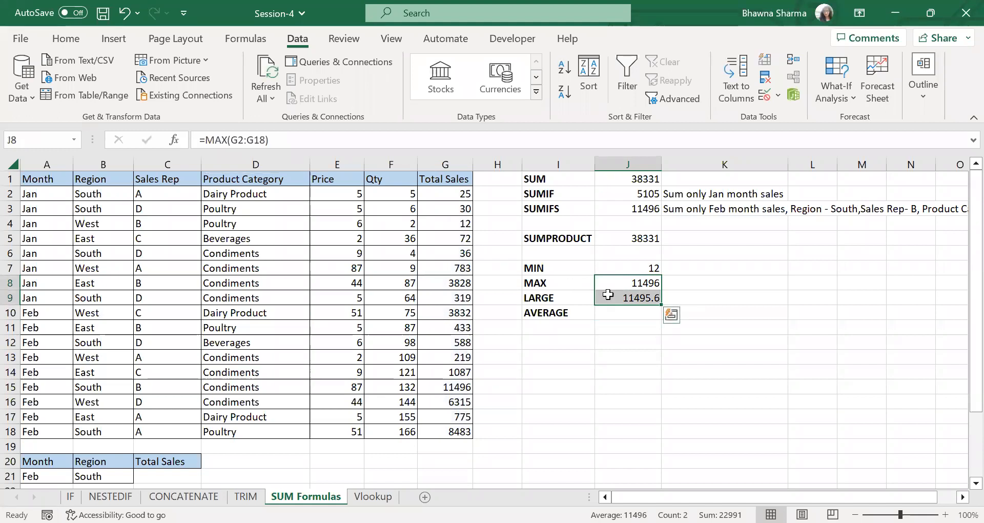
- Set the k value of the LARGE formula in J9 back to 2
left_click(609, 296)
left_click(285, 144)
key("BackSpace")
type("2")
key("Return")
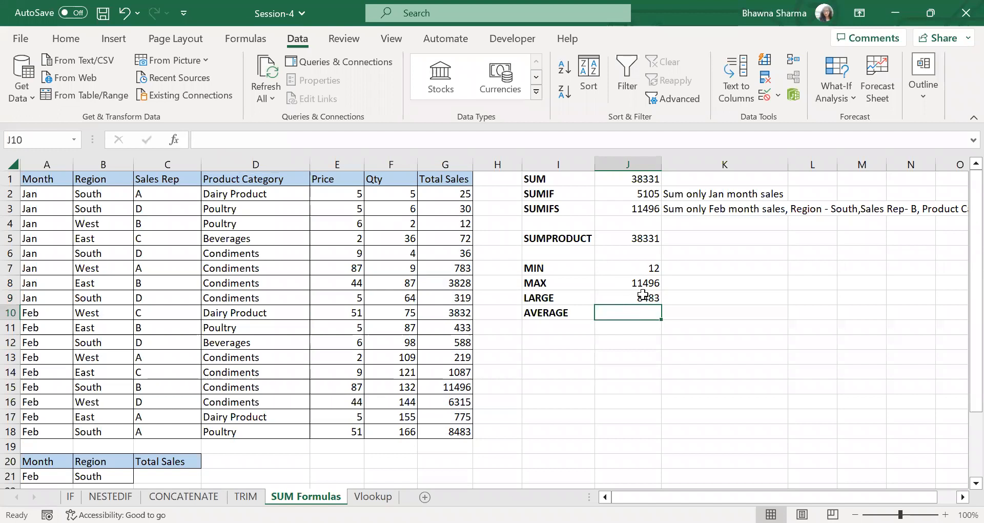